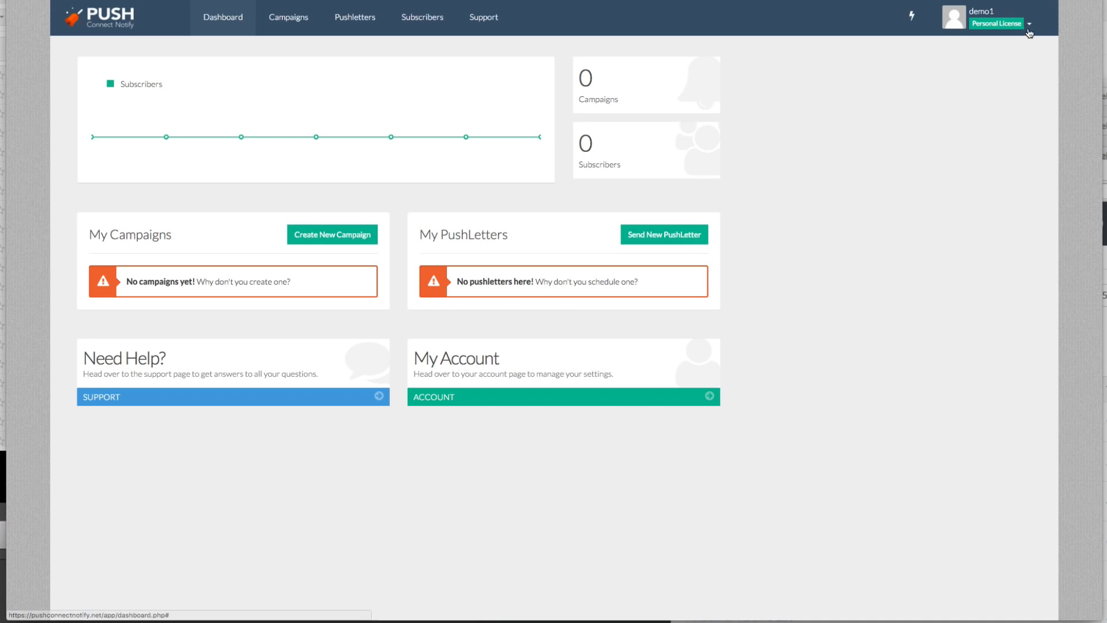
- Examine the account's autoresponder connection options, including the form for adding a new MailChimp account
left_click(1015, 23)
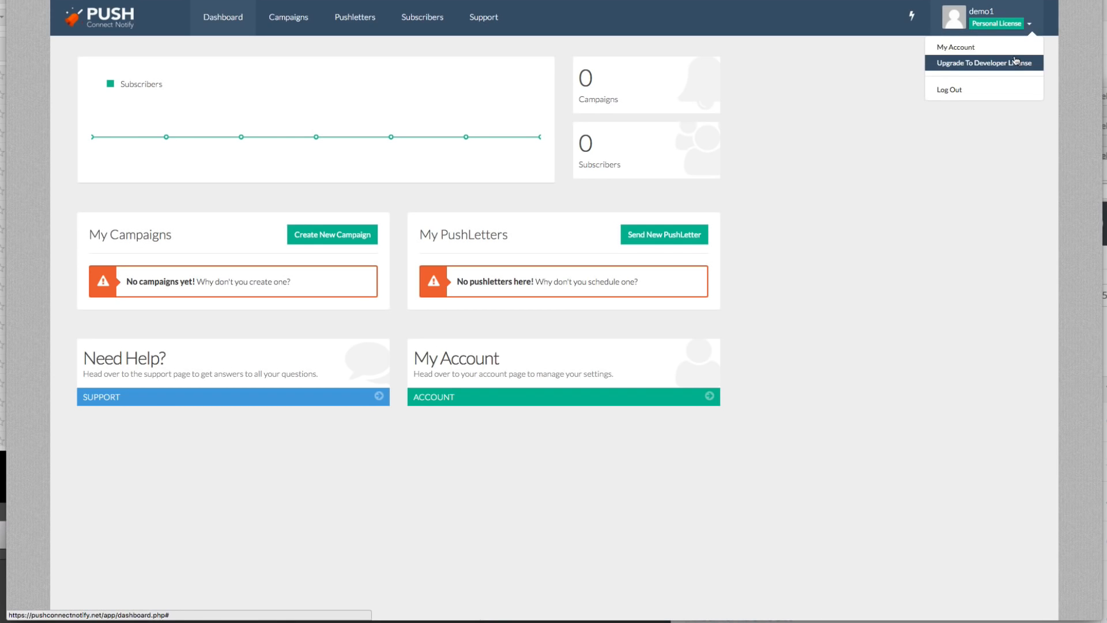
left_click(1010, 46)
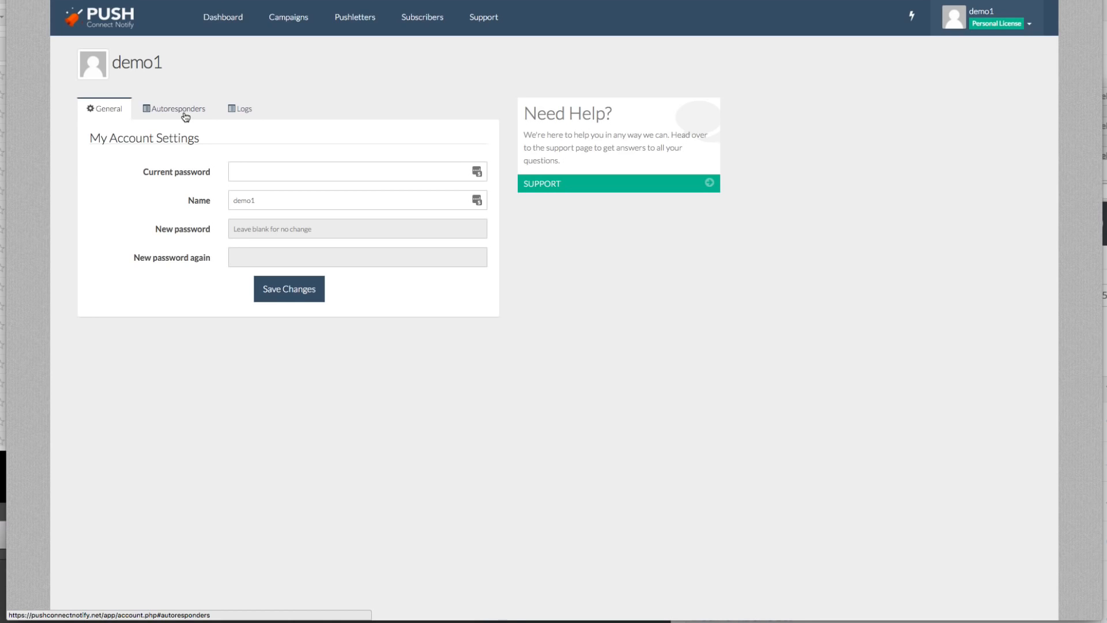
left_click(185, 117)
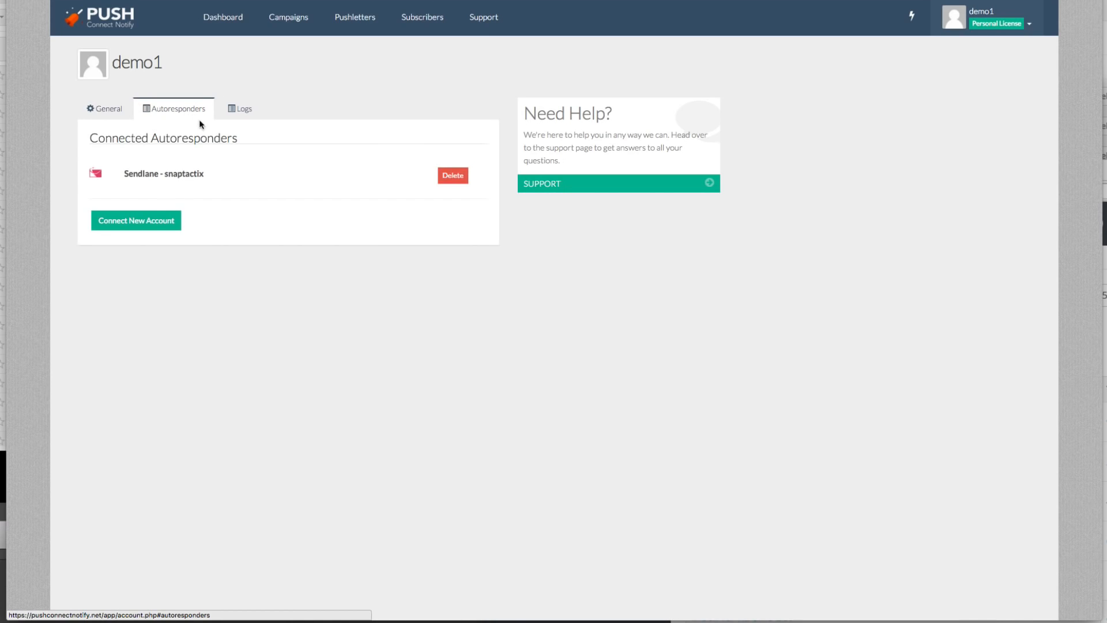
left_click(156, 220)
left_click(331, 246)
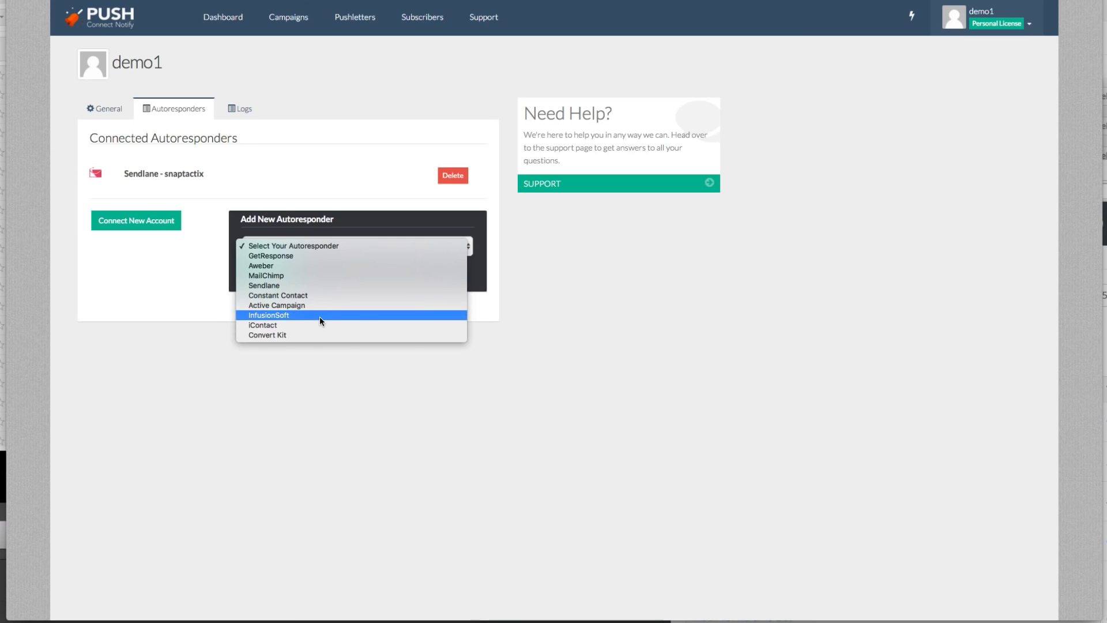
left_click(370, 275)
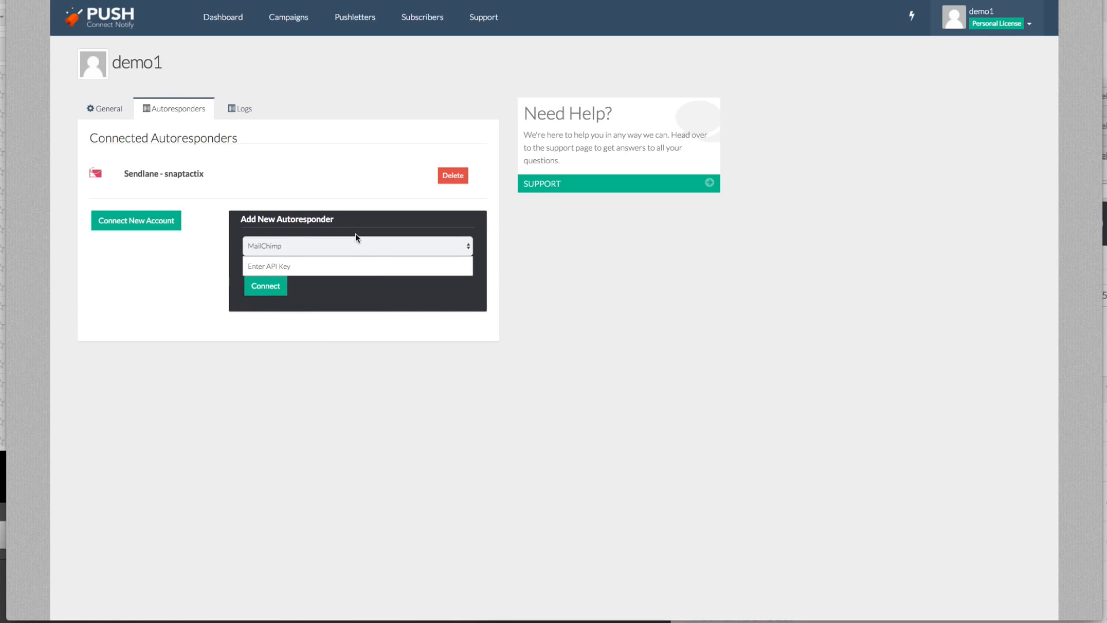
- Create a new campaign named abc123456 from the dashboard
left_click(239, 16)
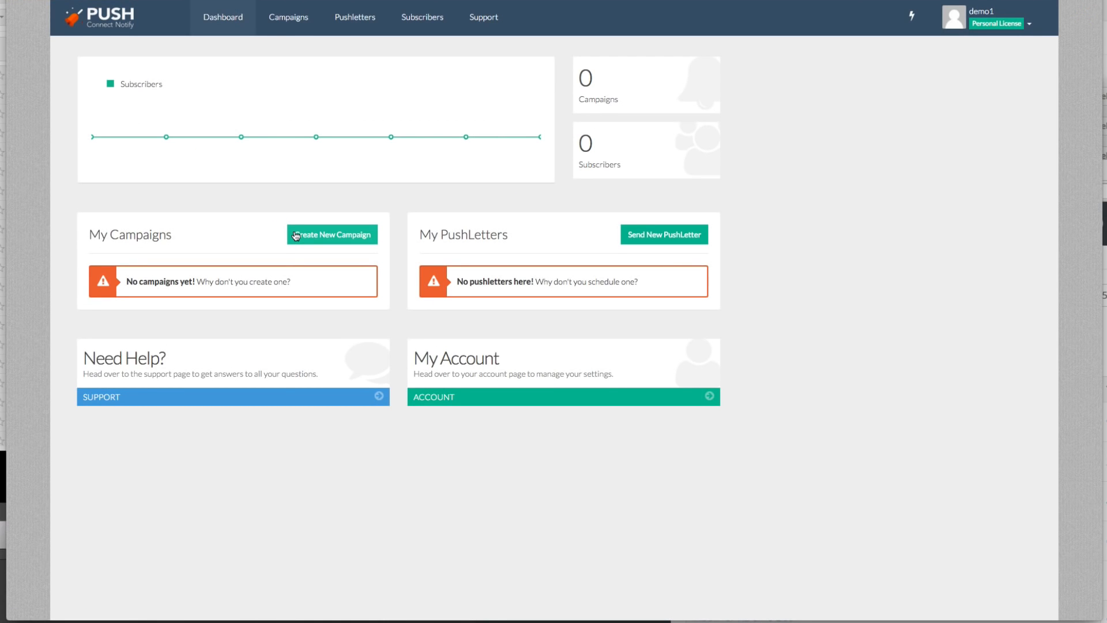
left_click(367, 239)
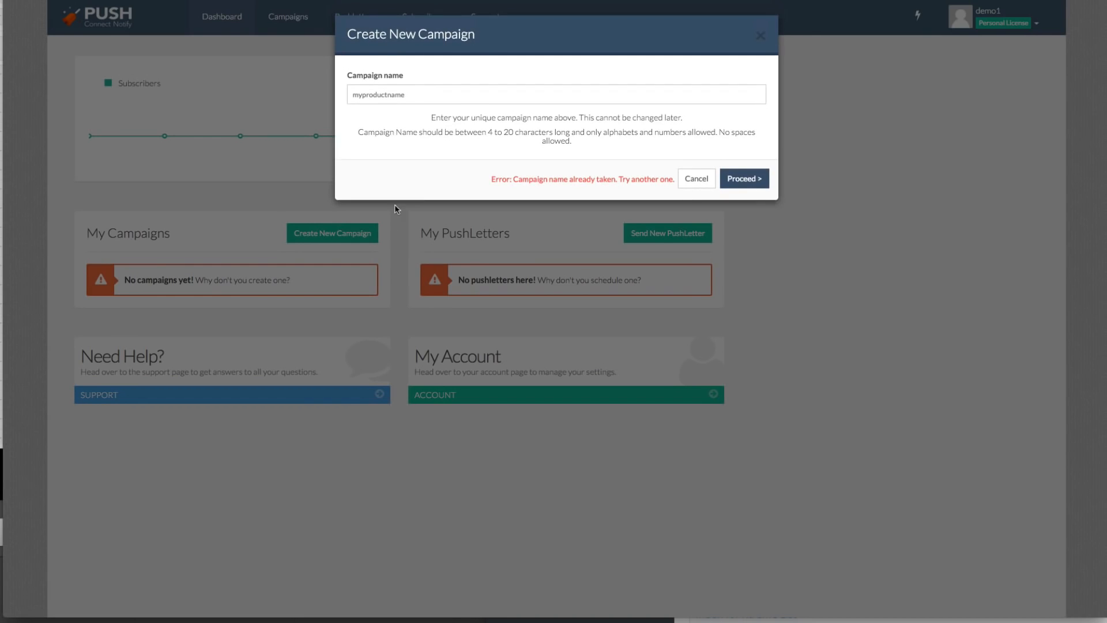
left_click(426, 96)
key("ctrl+a")
type("abc")
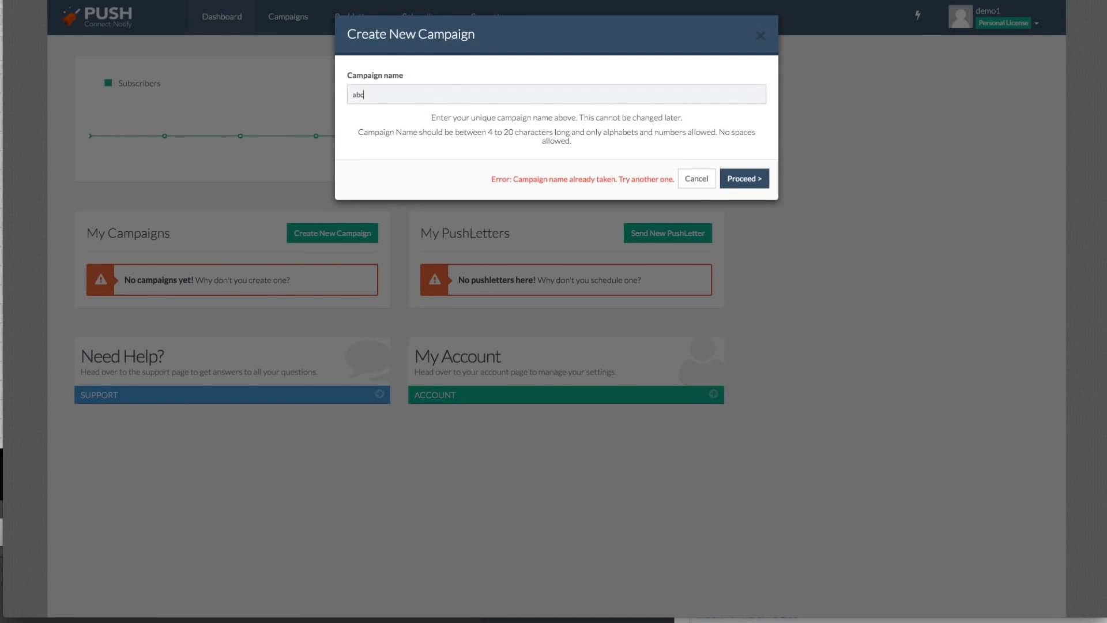
type("123456")
left_click(731, 178)
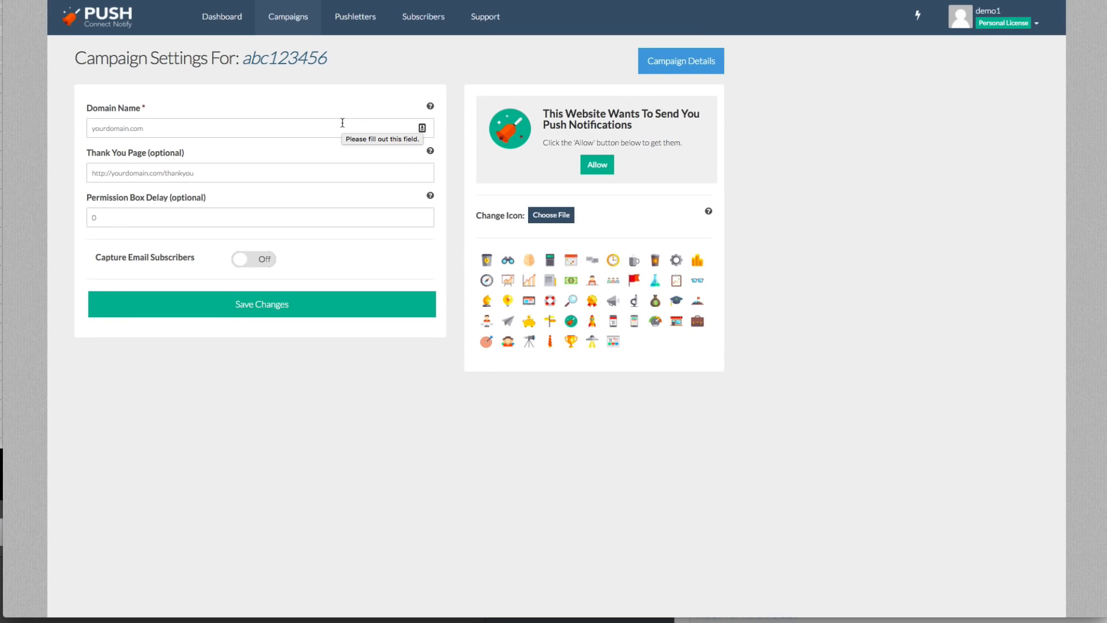
left_click(234, 132)
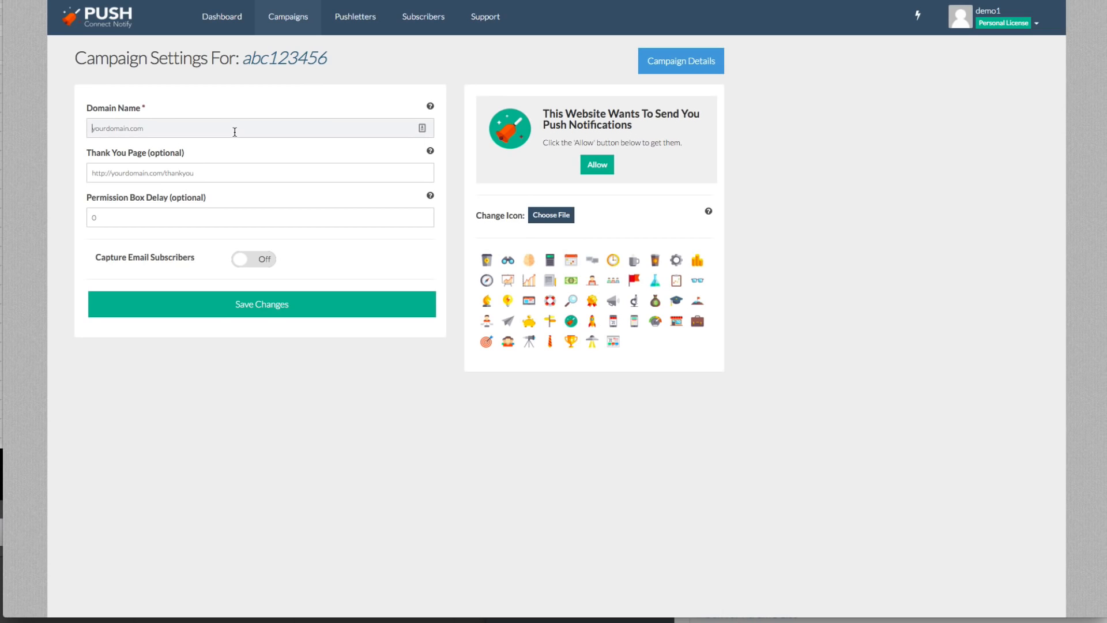
type("http://vipmemberbonus.com")
left_click(125, 109)
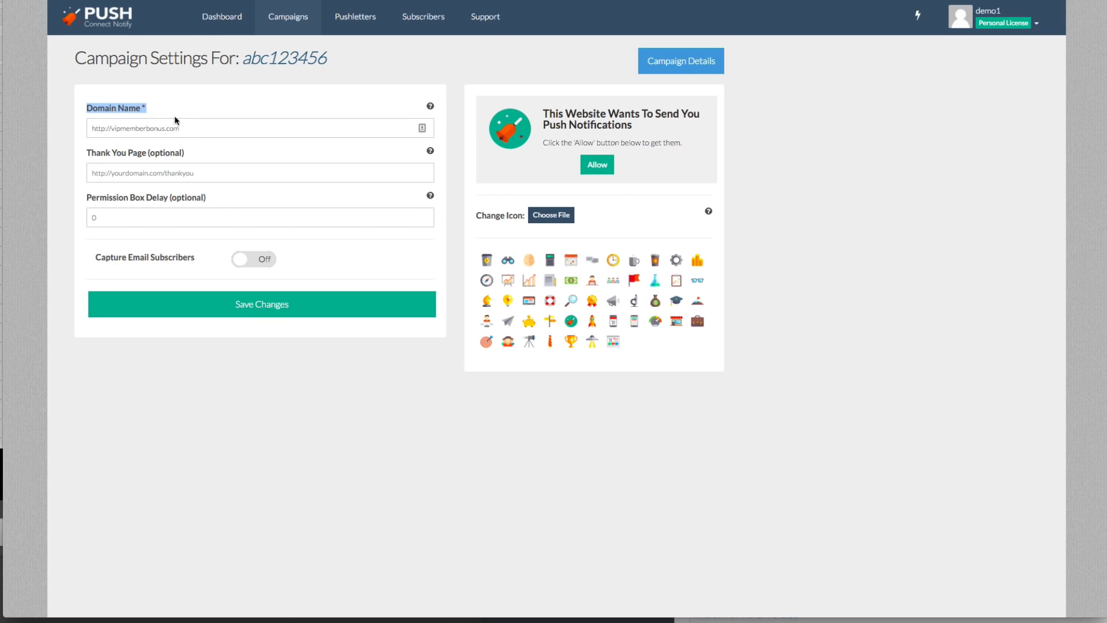
left_click(172, 175)
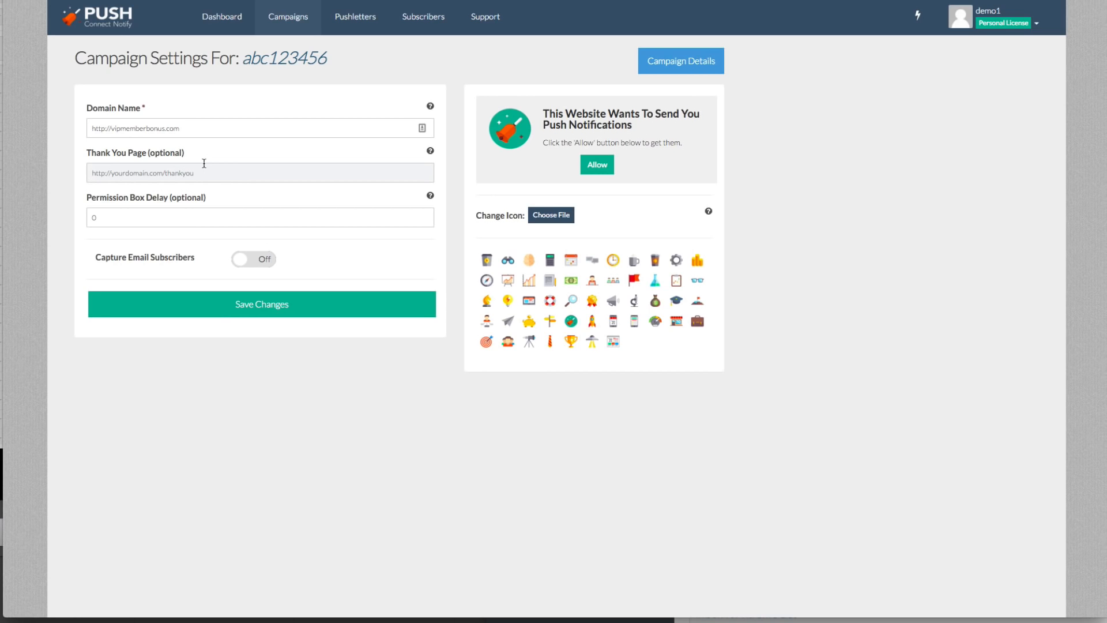
type("http://google.com")
key("Tab")
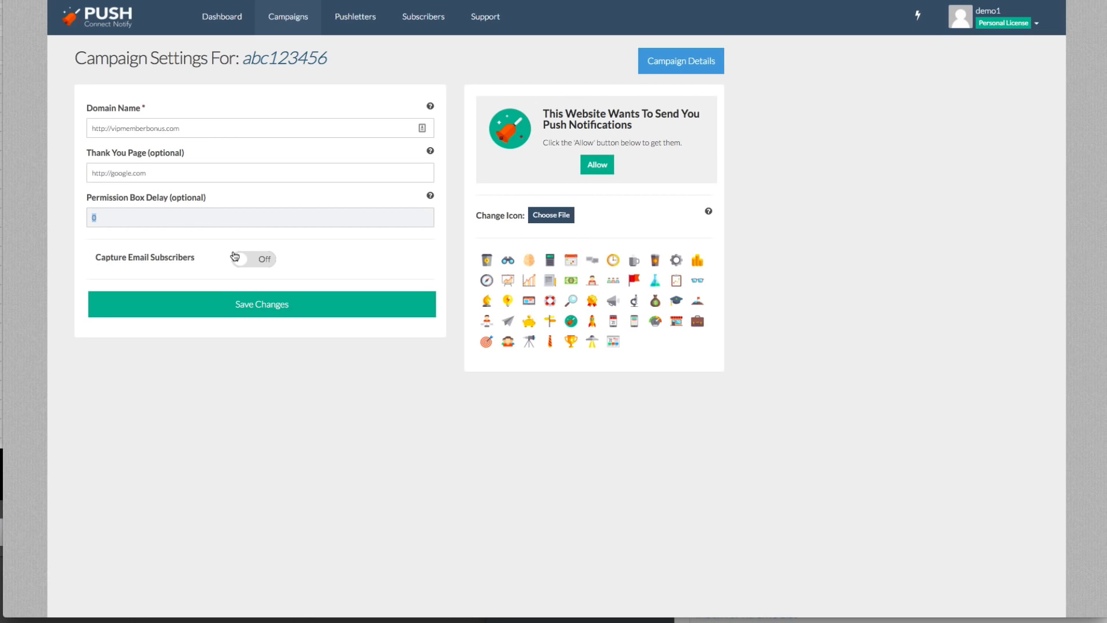
- Enable email subscriber capture with the Sendlane - snaptactix account and the list "Test list for software", and save the campaign
left_click(245, 258)
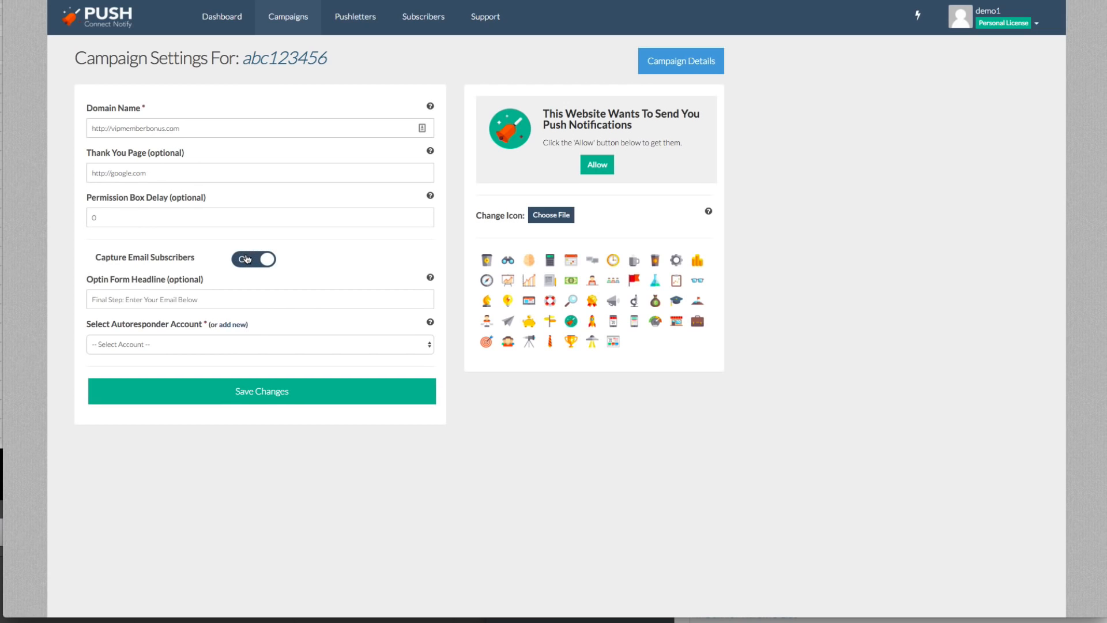
left_click(228, 338)
left_click(241, 356)
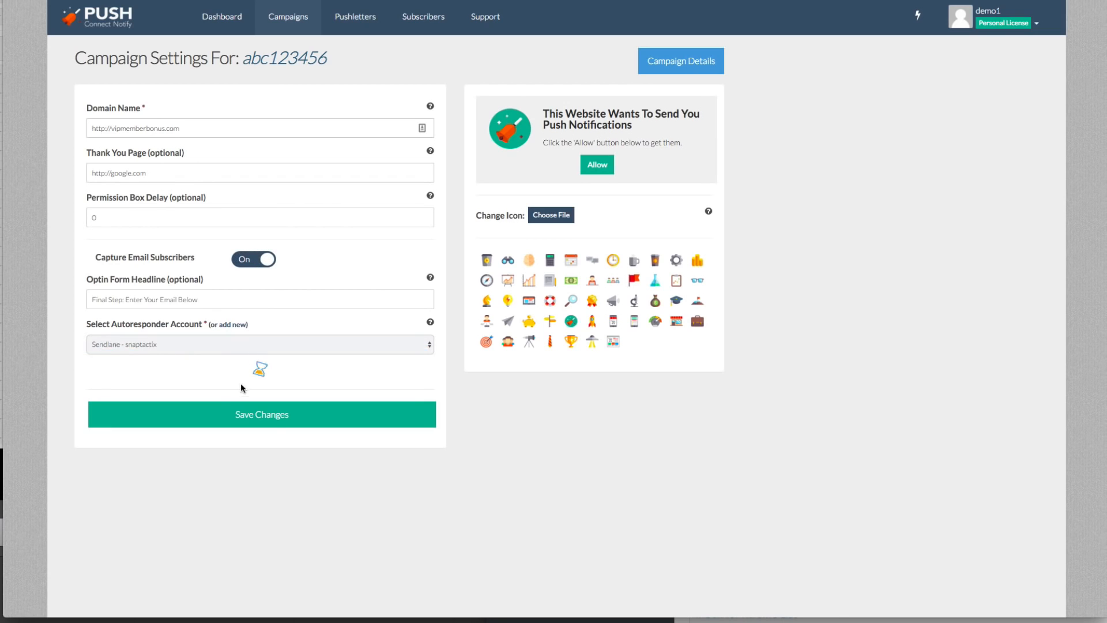
left_click(238, 376)
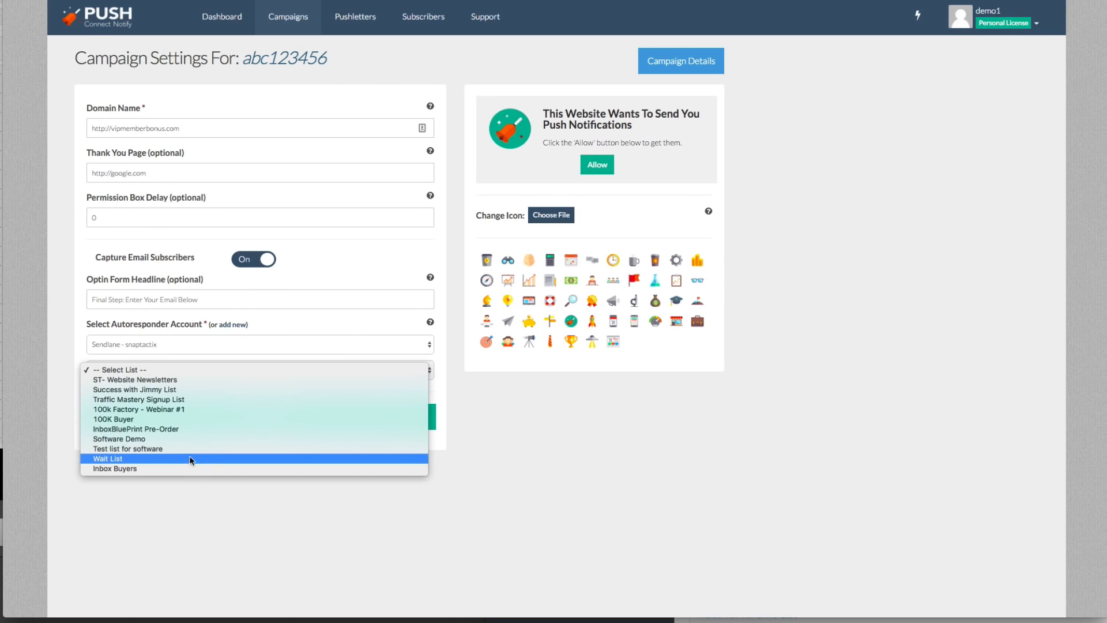
left_click(192, 449)
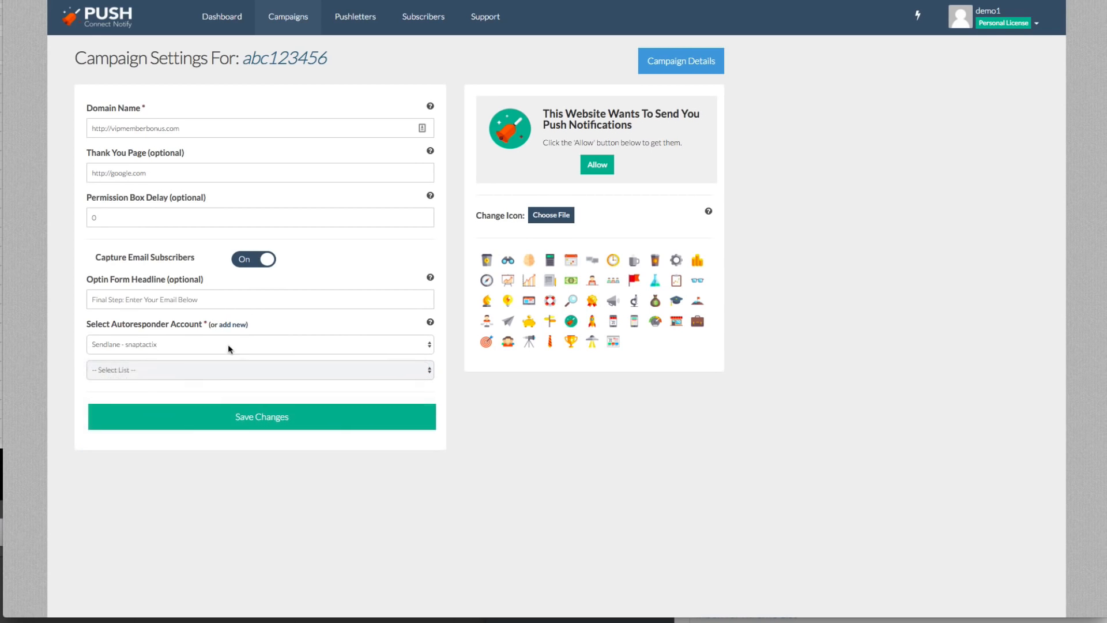
left_click(214, 300)
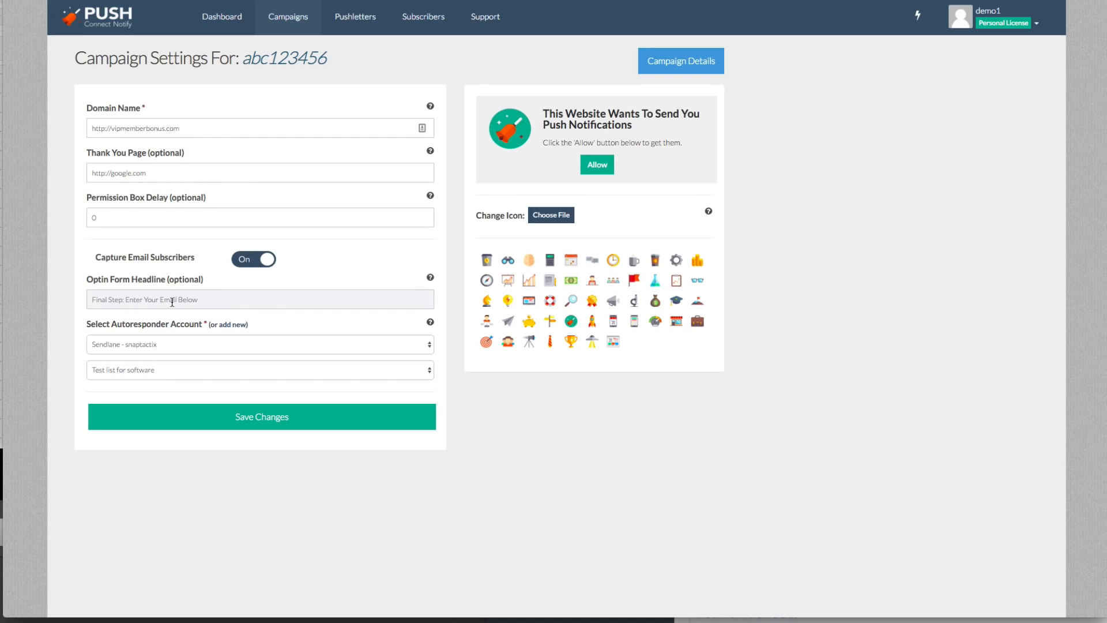
left_click(262, 415)
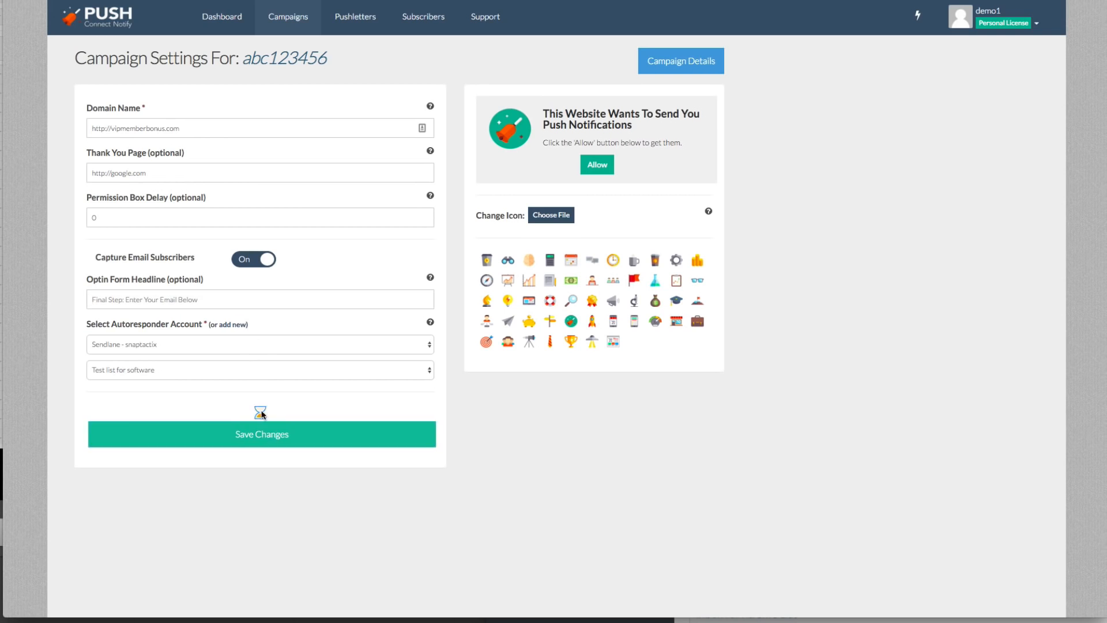
- Change the headline of the permission box preview to "This is a Demo Setting!"
left_click(610, 118)
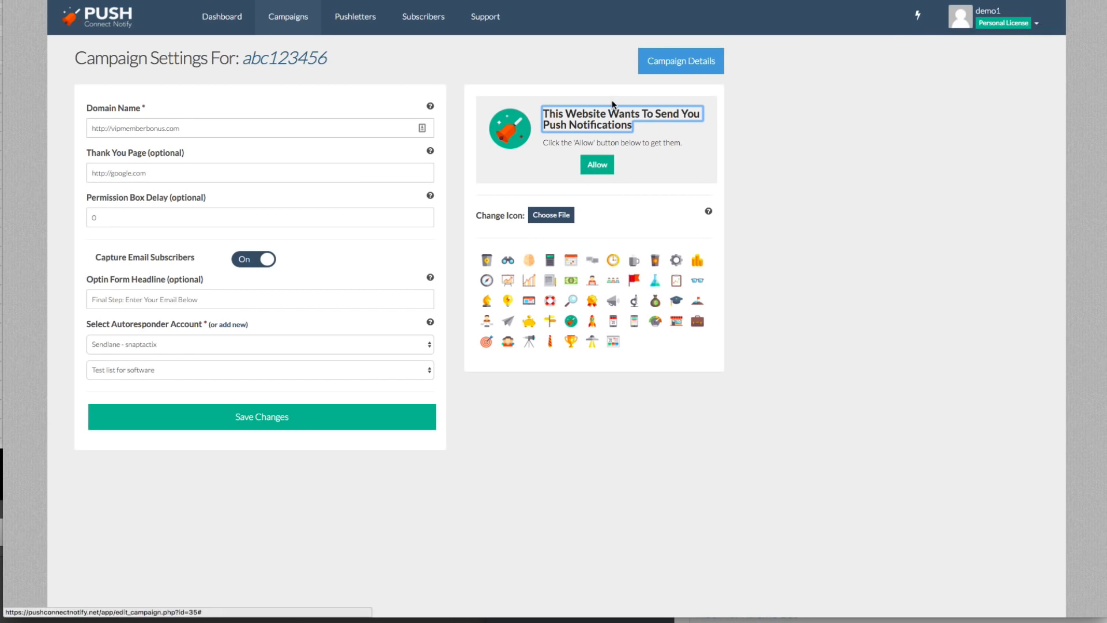
left_click_drag(633, 125, 559, 114)
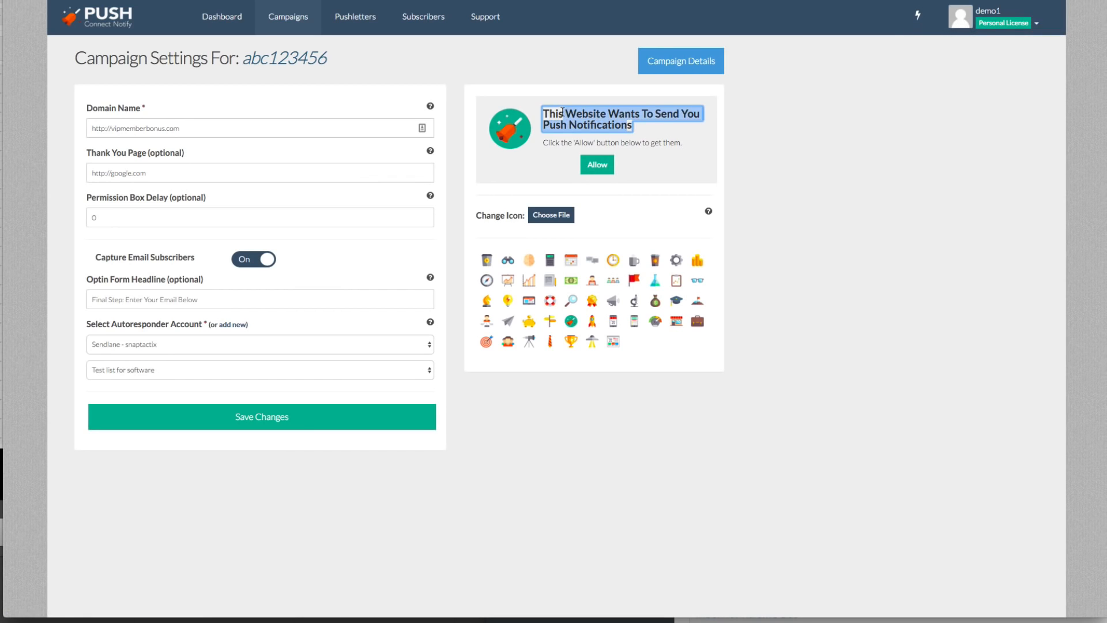
key("BackSpace")
type("is a")
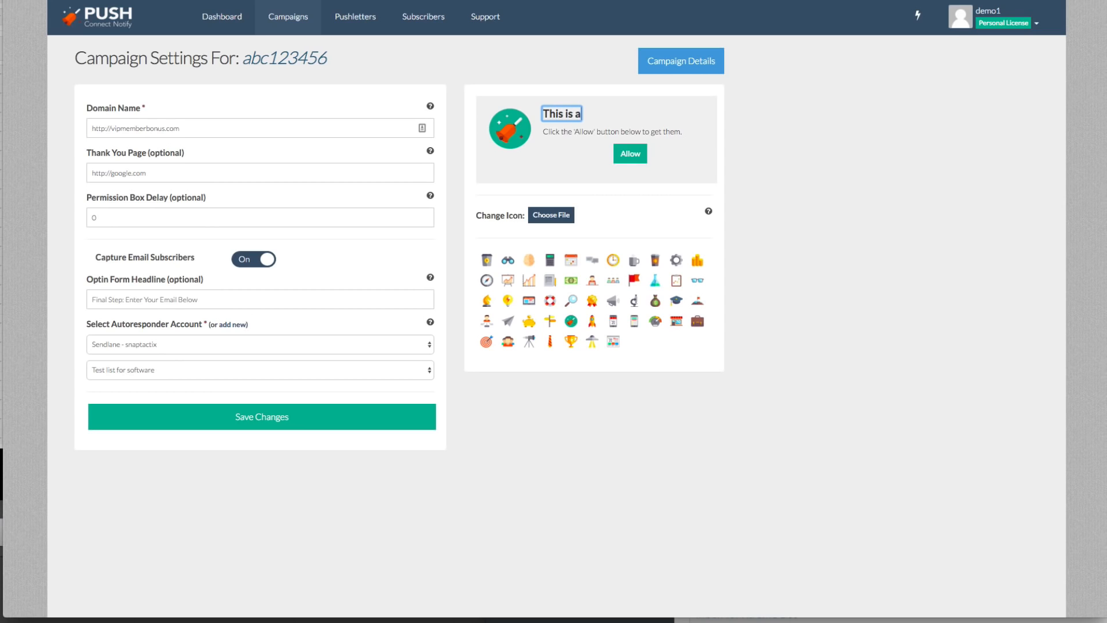
type(" Demo Setting!")
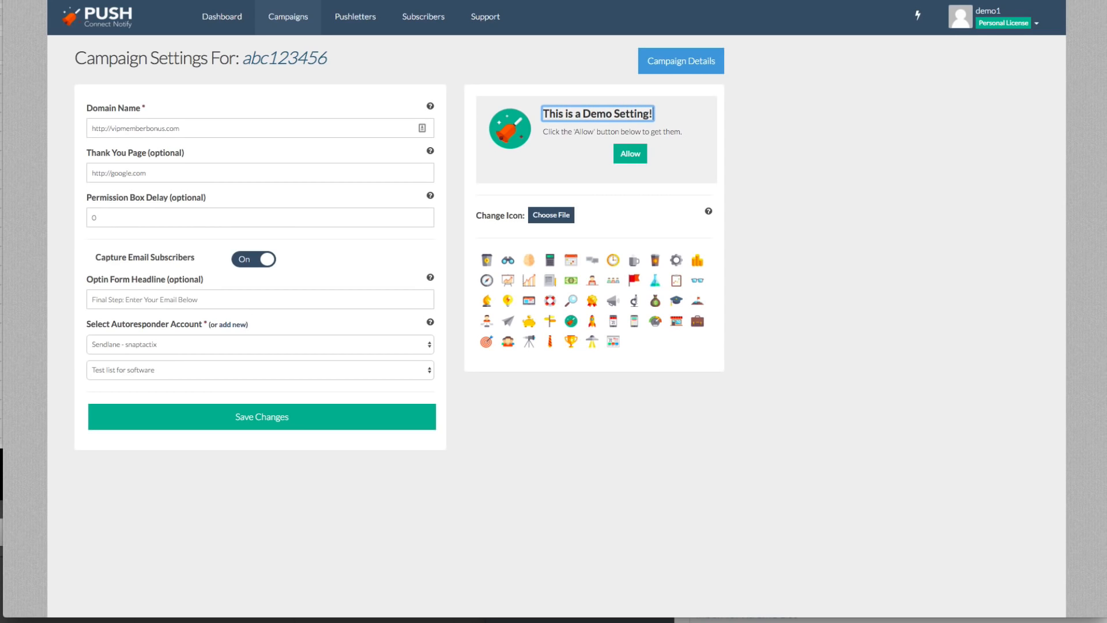
- Reword the message under the permission box headline to "Click the 'Allow' button Now!"
left_click(573, 131)
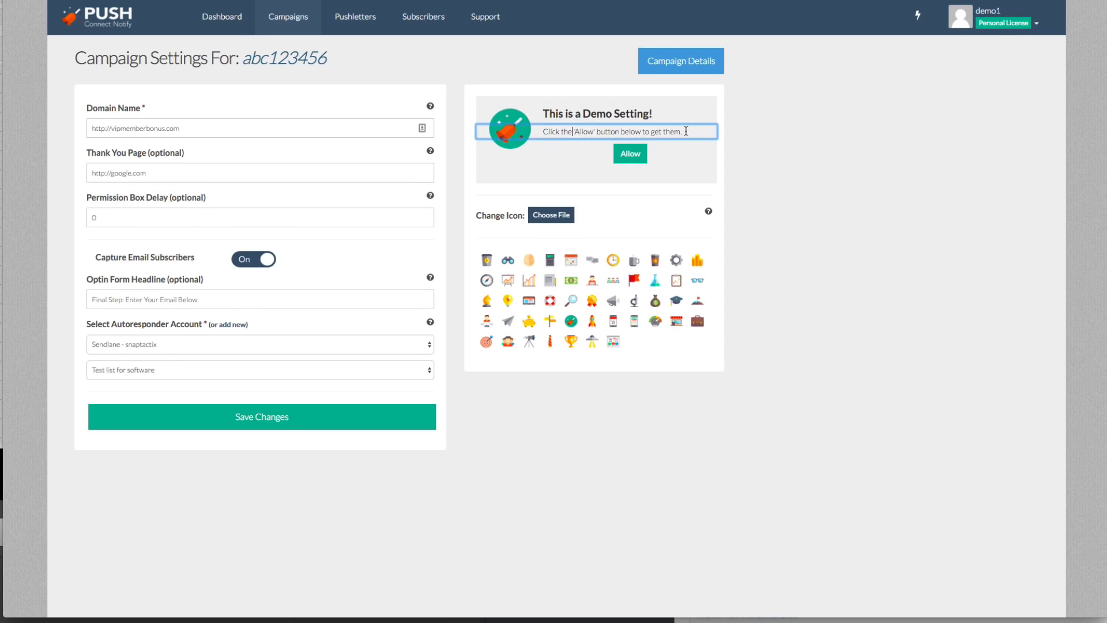
left_click_drag(686, 131, 622, 133)
type("Now!")
- Change the permission box's button label to "Allow Us To Notify You"
left_click(624, 148)
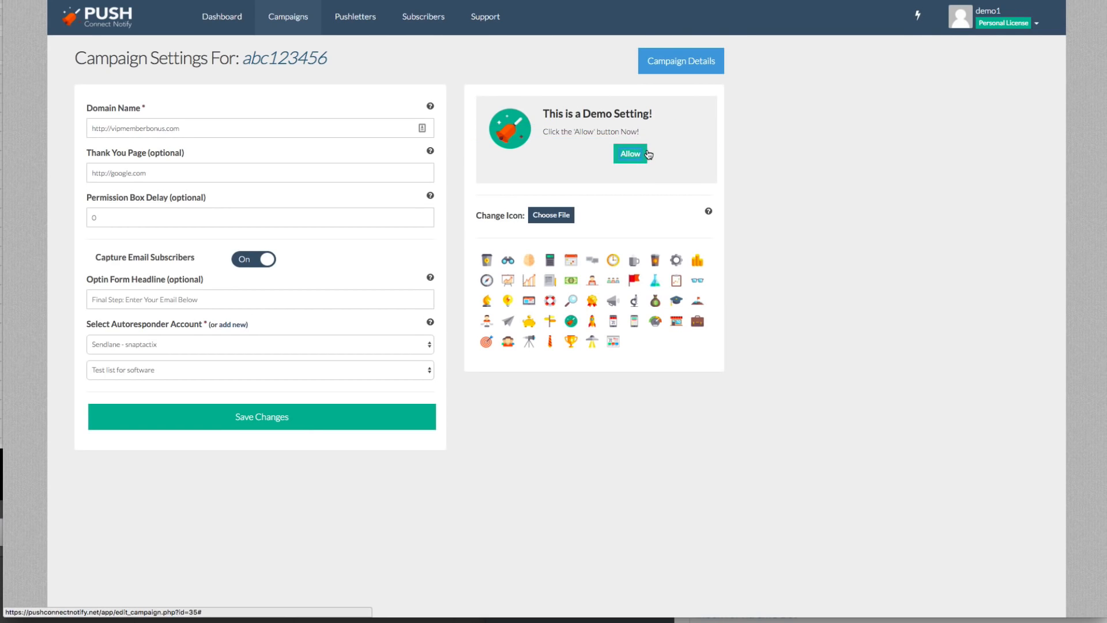
type("T")
key("BackSpace")
type("Us To Notify You")
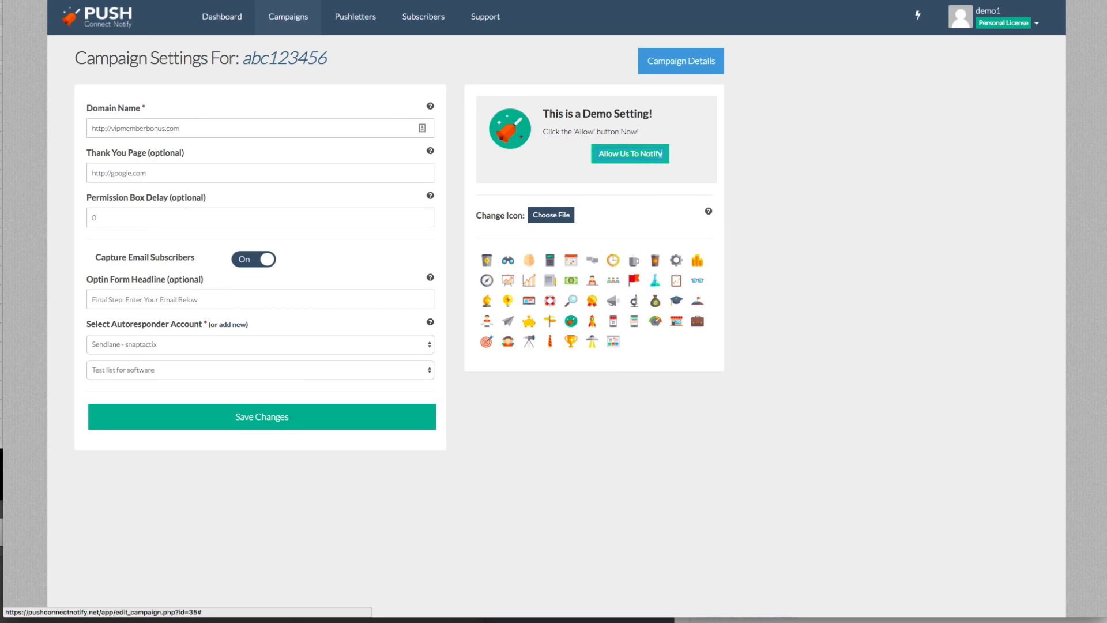
- Try several icons for the permission box, settle on the telescope, and save the campaign settings
left_click(651, 301)
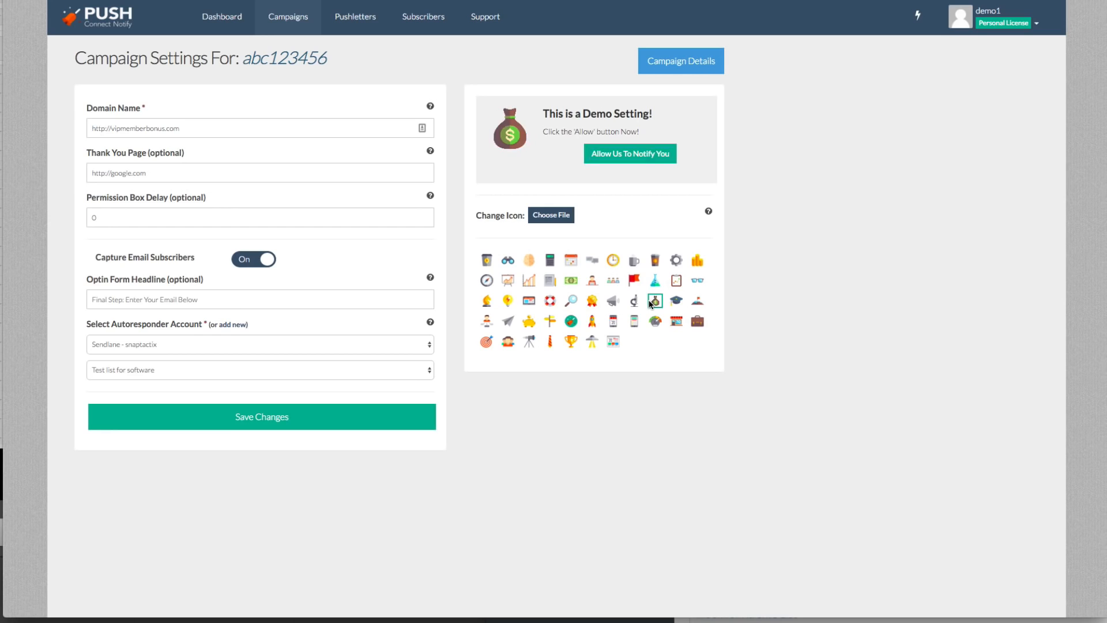
left_click(550, 300)
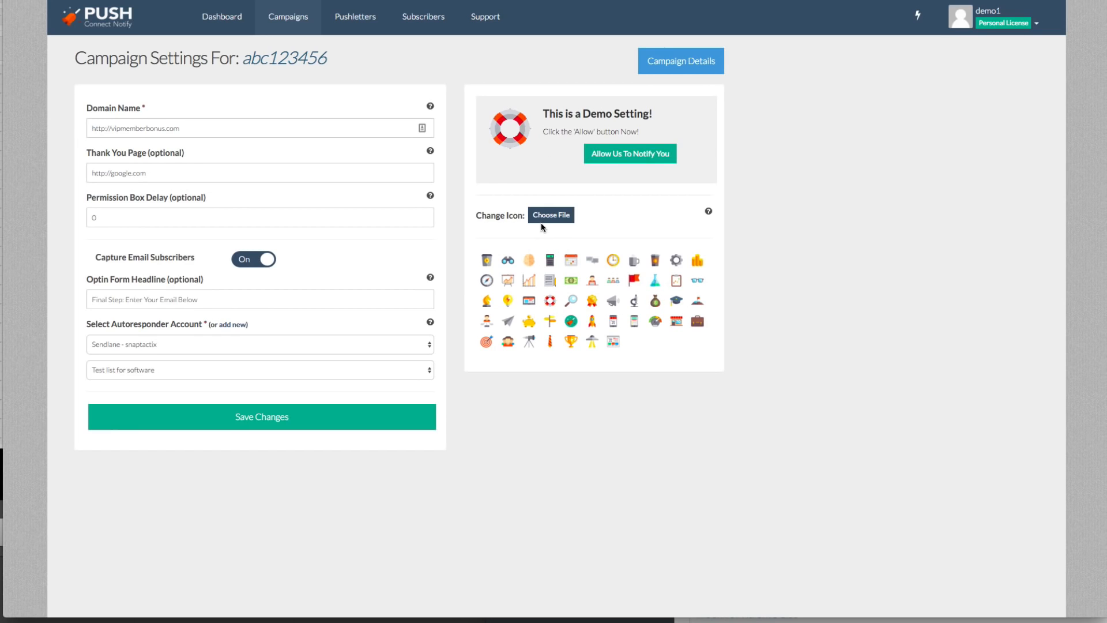
left_click(530, 260)
left_click(529, 341)
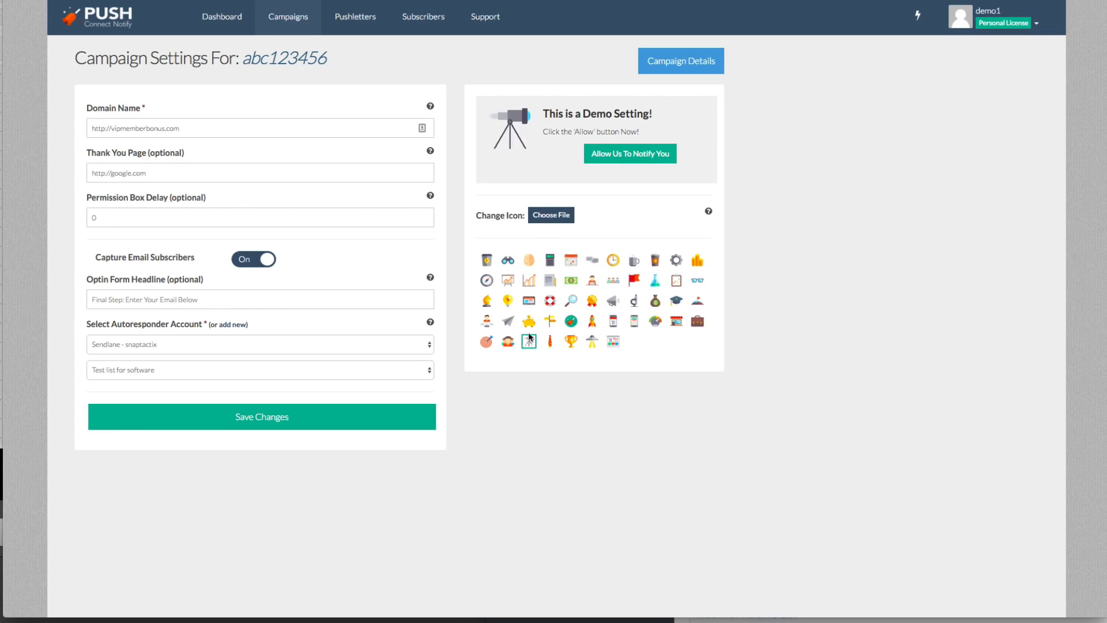
left_click(401, 410)
- Open the campaign's details, copy its embed code to the clipboard, and close the code dialog
left_click(686, 61)
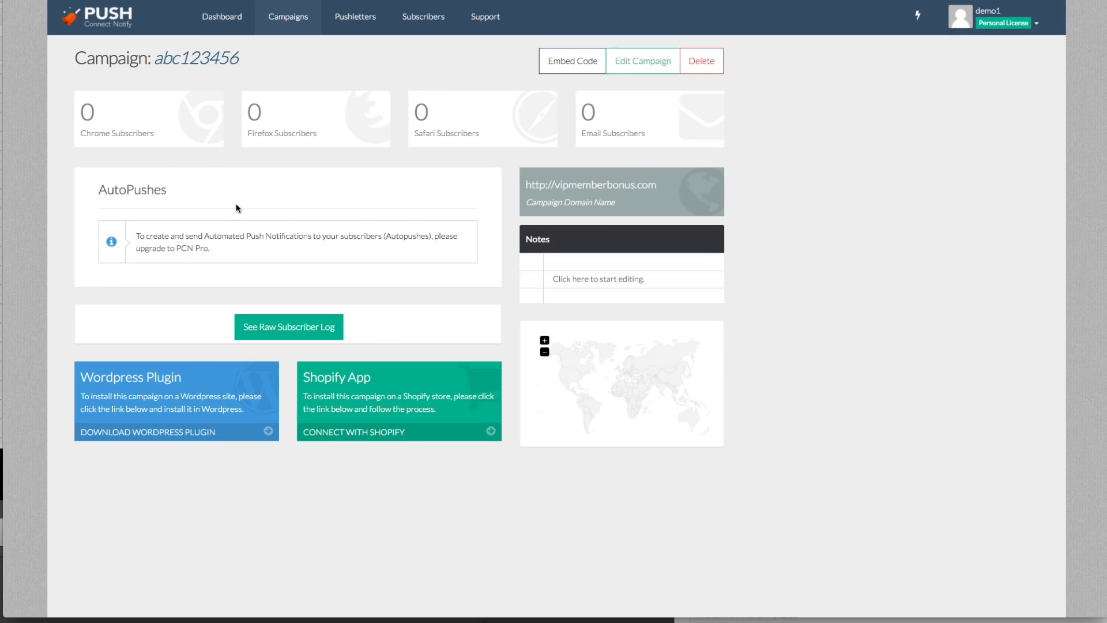
left_click(576, 274)
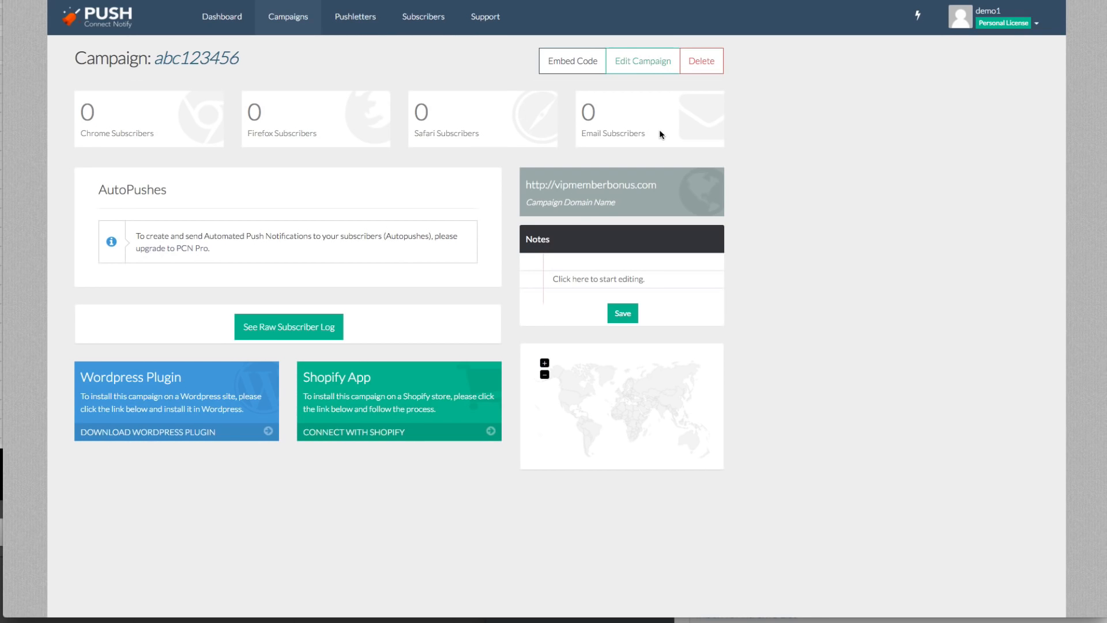
left_click(592, 68)
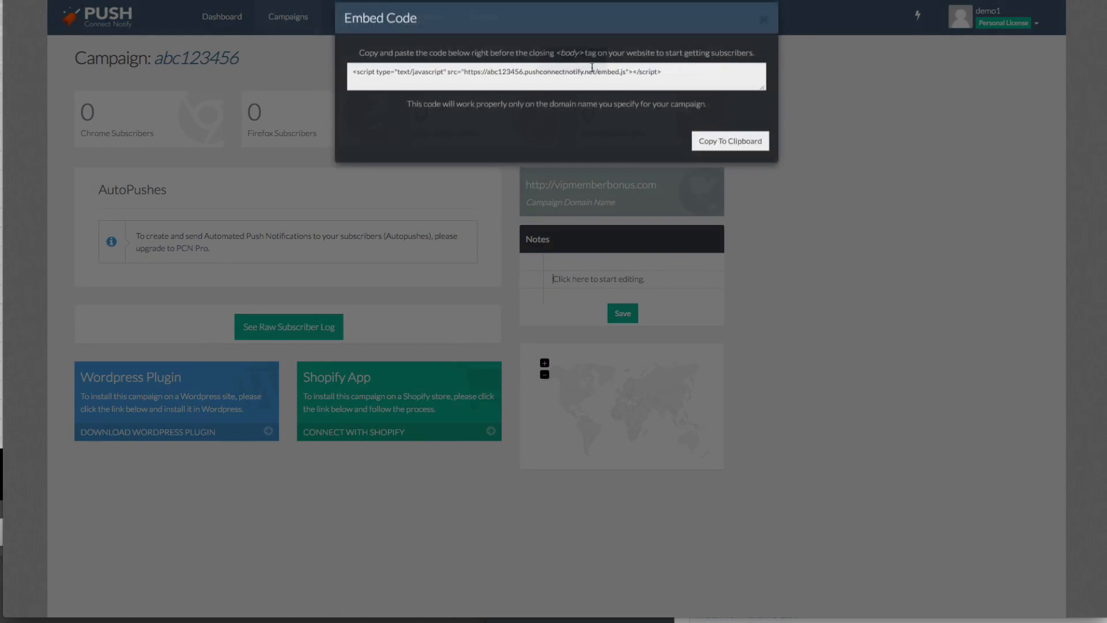
left_click(592, 85)
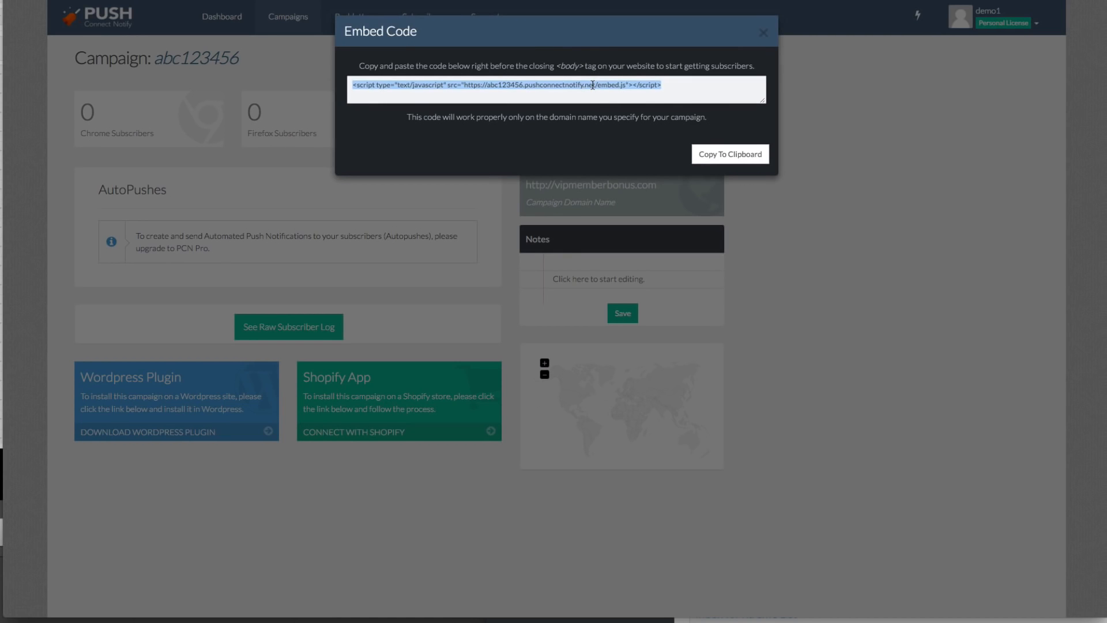
left_click(695, 156)
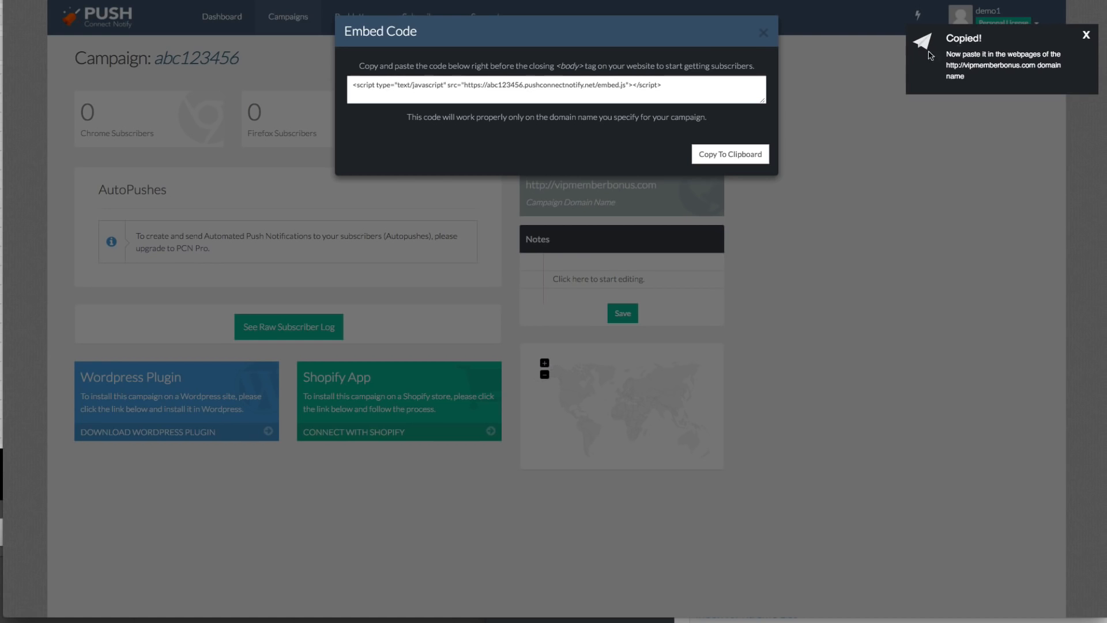
left_click(765, 34)
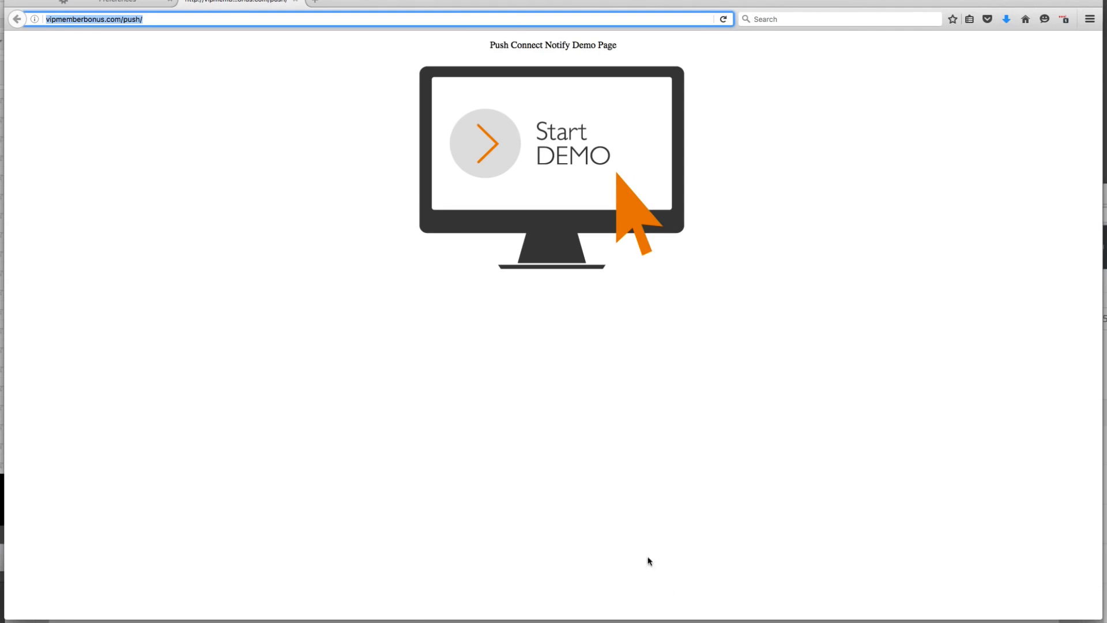
- Switch to Firefox, look through its preferences for the pop-up blocking setting, and return to the demo page
left_click(331, 153)
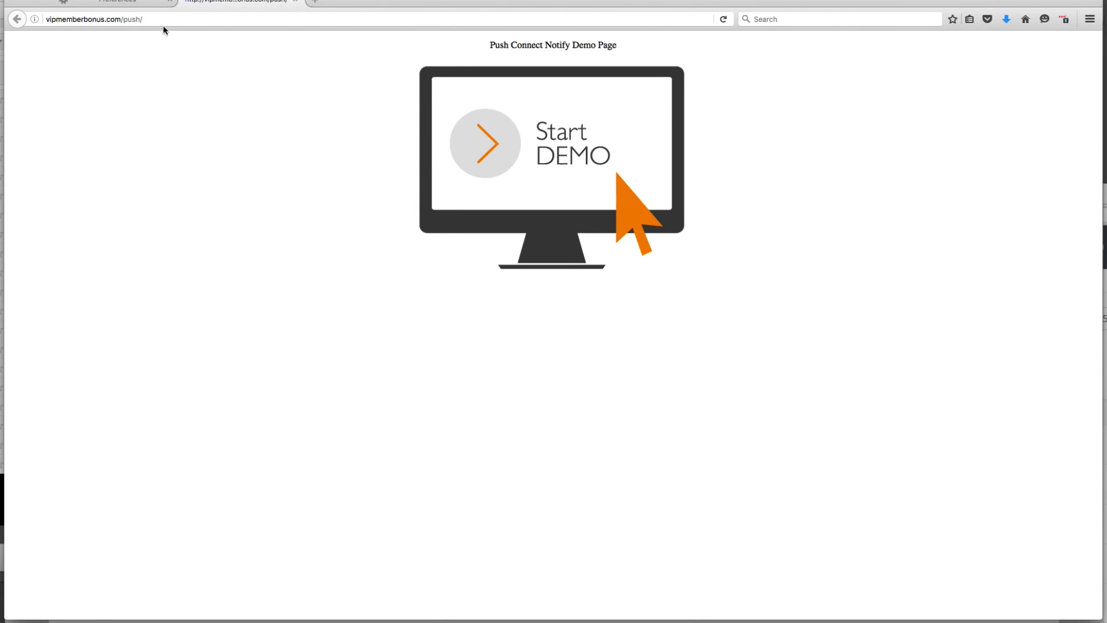
left_click(133, 4)
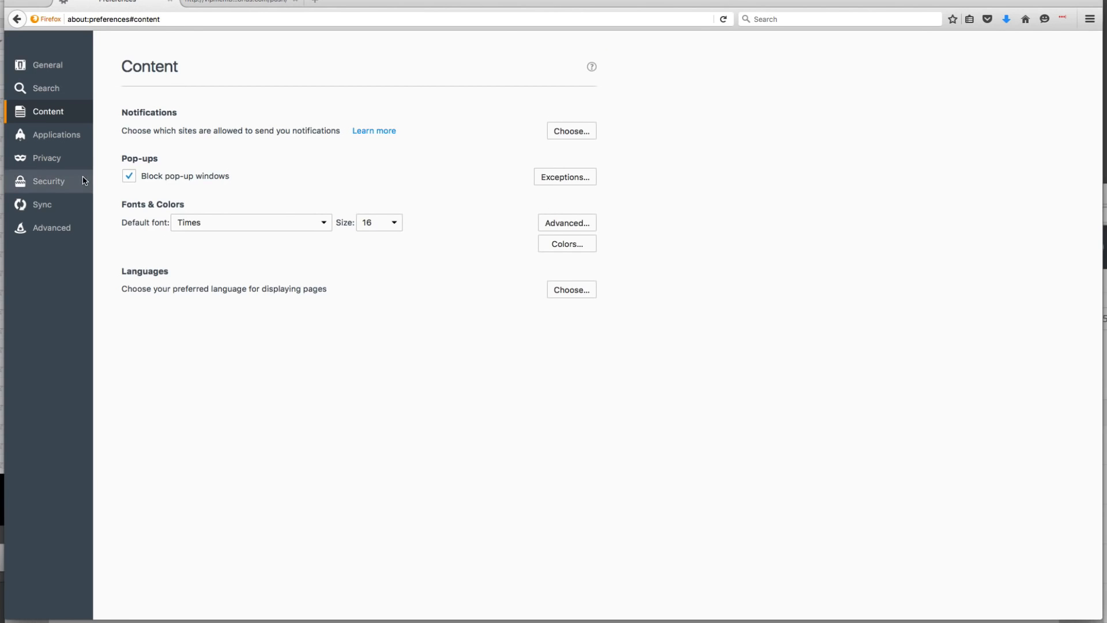
left_click(68, 136)
left_click(65, 159)
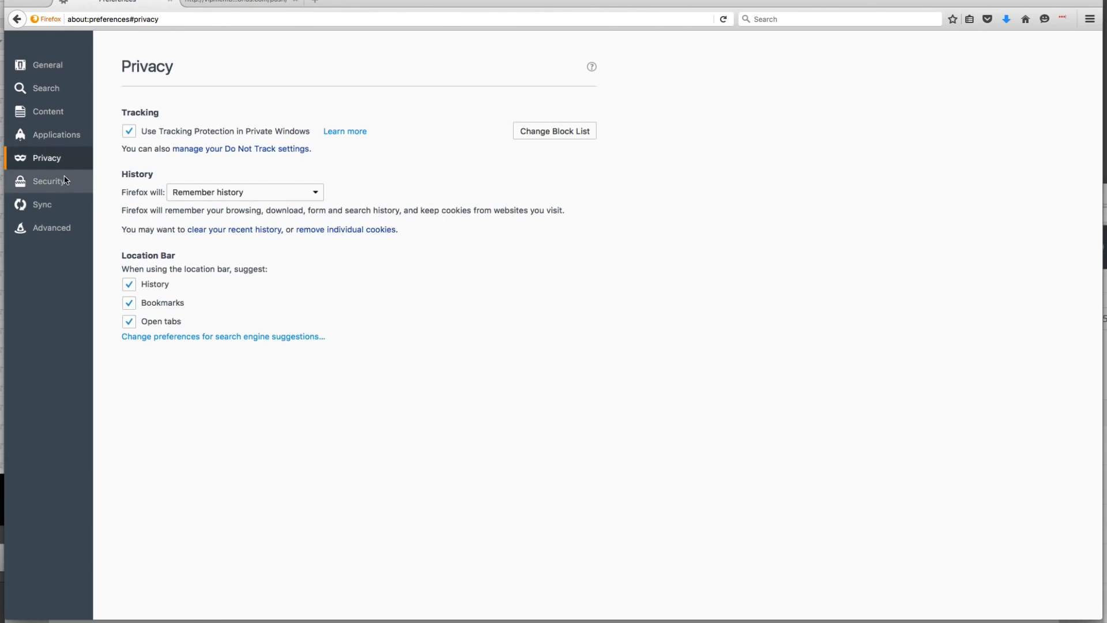
left_click(64, 181)
left_click(65, 111)
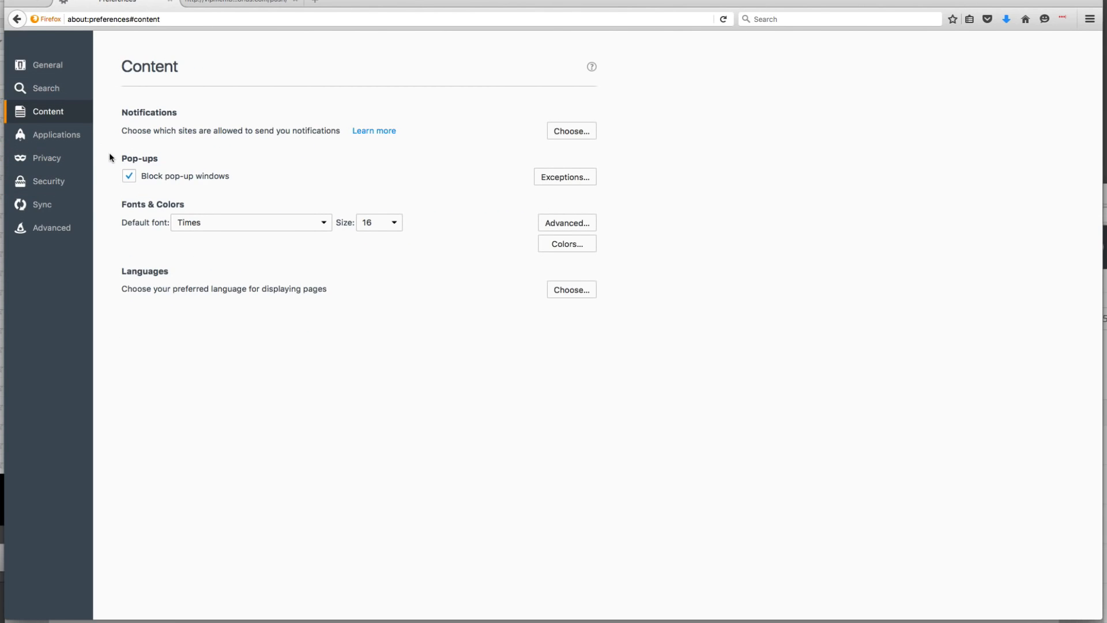
left_click_drag(109, 152, 241, 175)
left_click(248, 2)
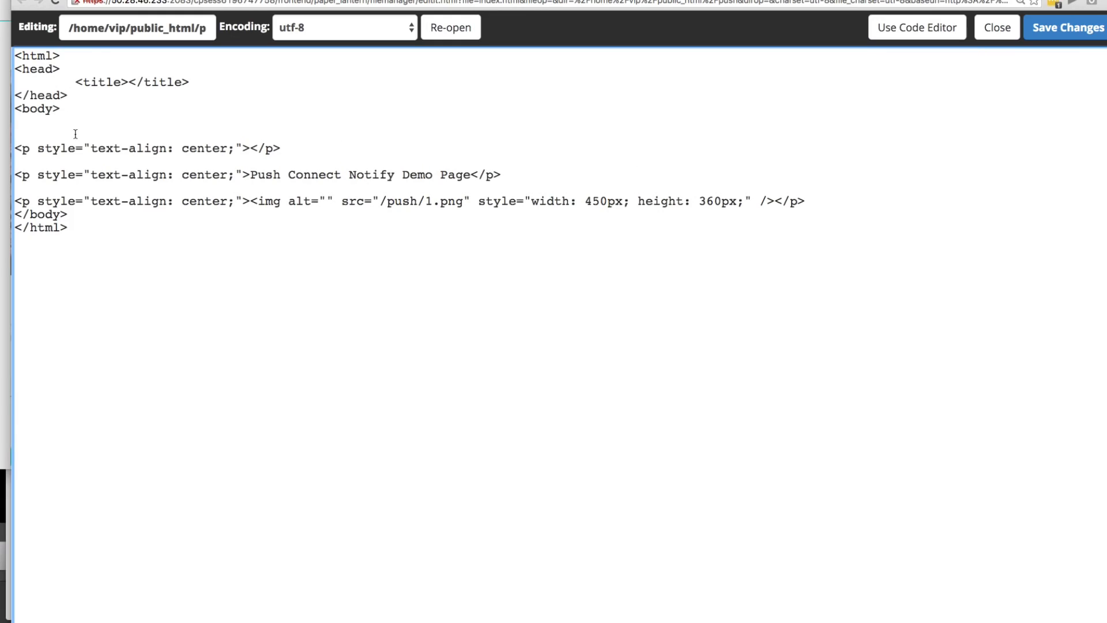
- Paste the embed code below the opening body tag in the demo page's HTML, save the file, and reload the demo page
right_click(66, 131)
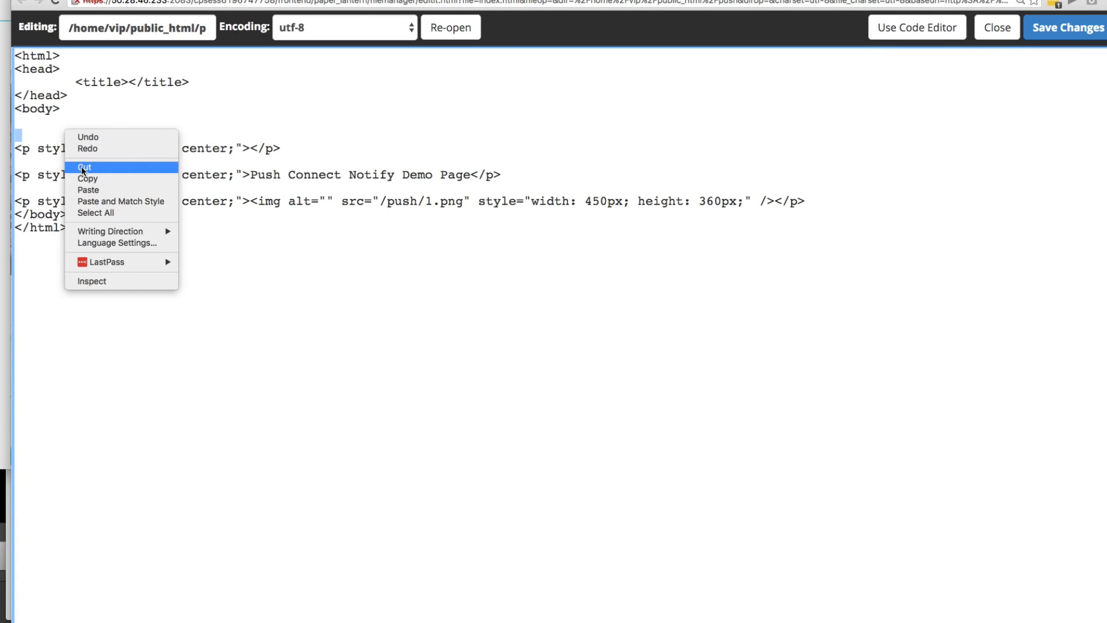
left_click(86, 189)
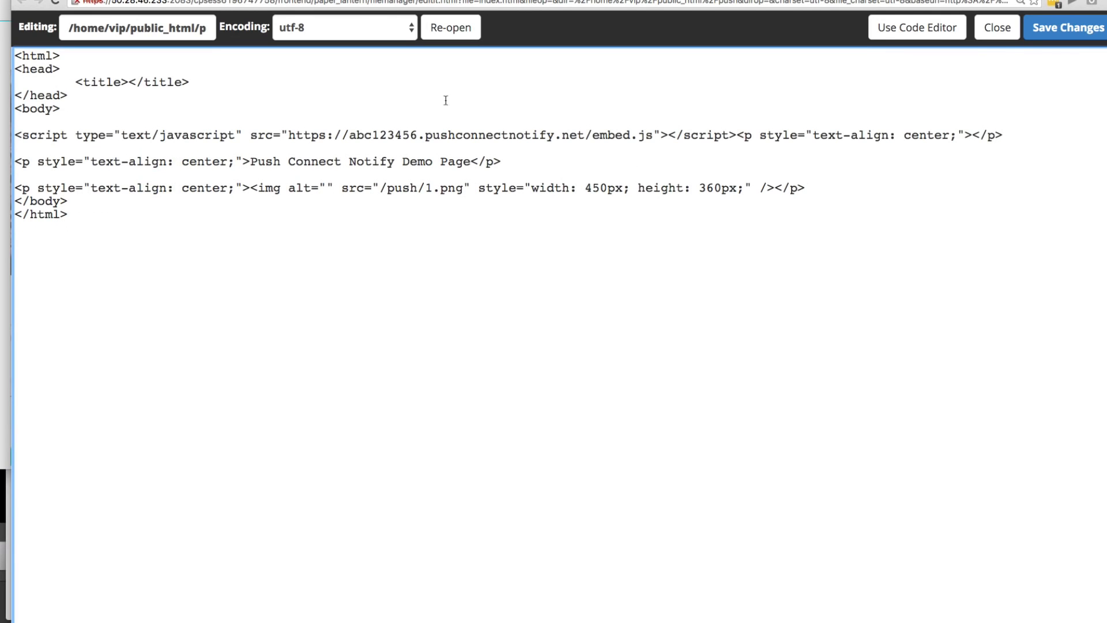
left_click(1067, 27)
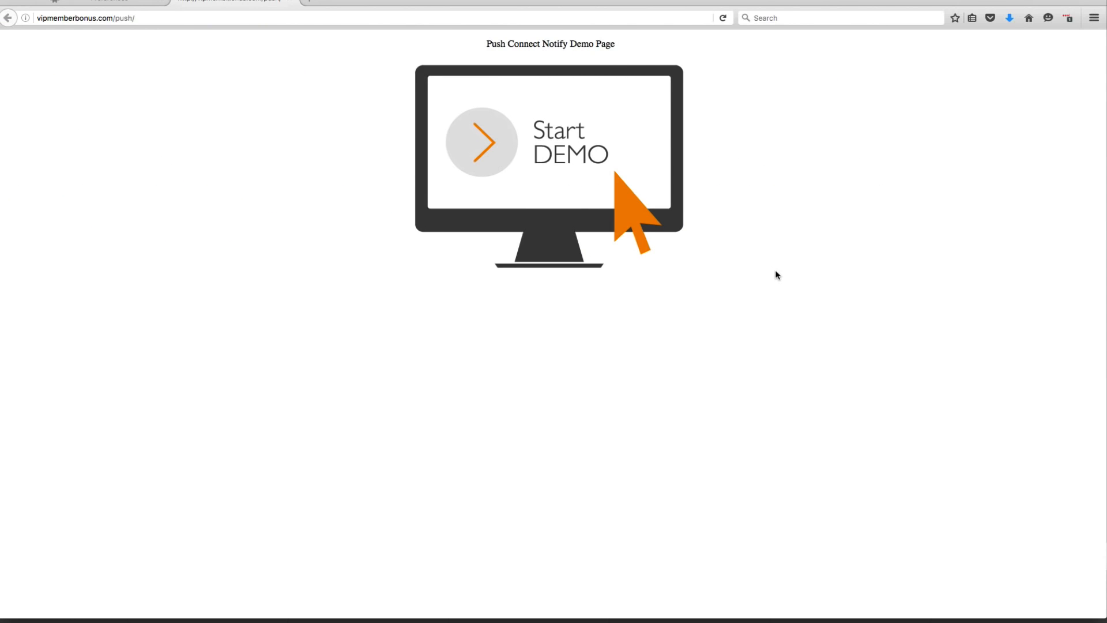
key("super+r")
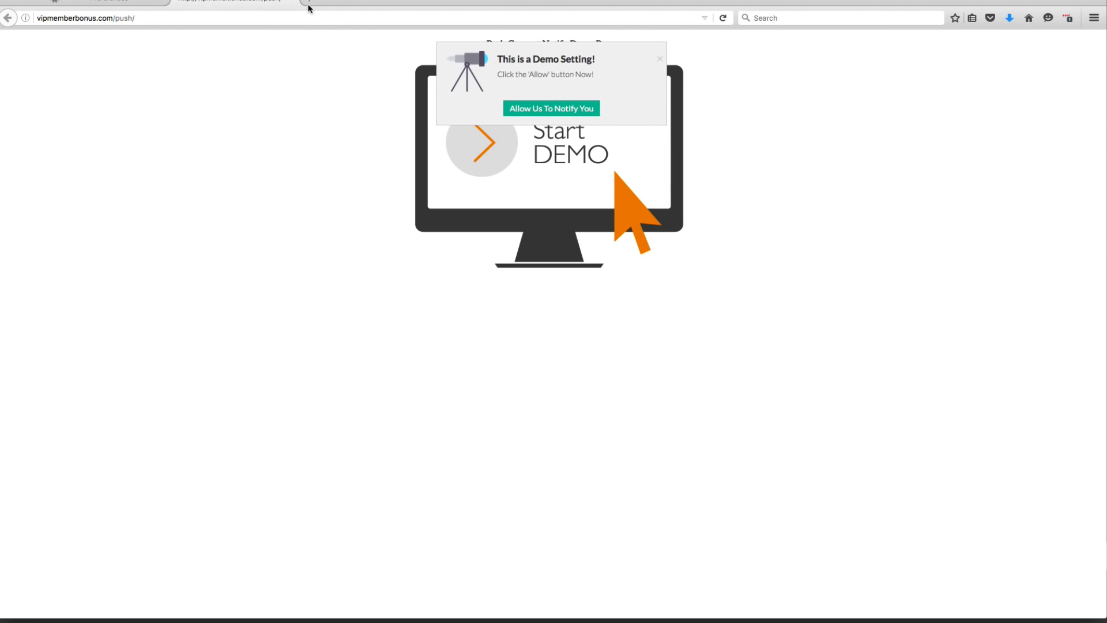
left_click(290, 1)
left_click(290, 1)
left_click(185, 2)
key("super+v")
key("Return")
- Accept the demo page's permission box and choose to always receive notifications from abc123456.pushconnectnotify.net
left_click(523, 105)
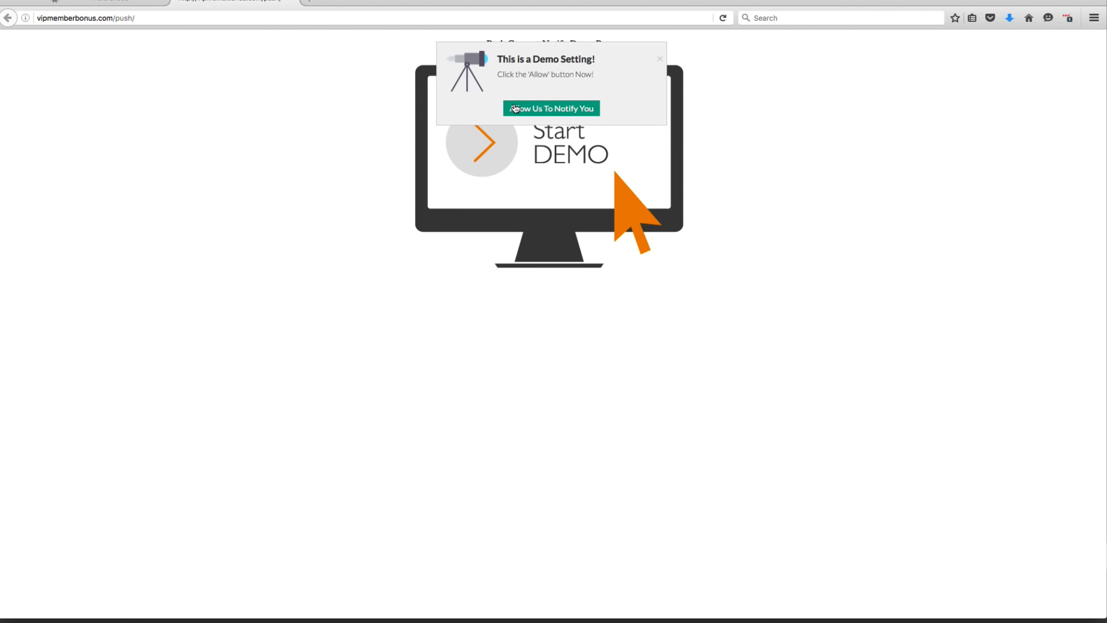
left_click(515, 108)
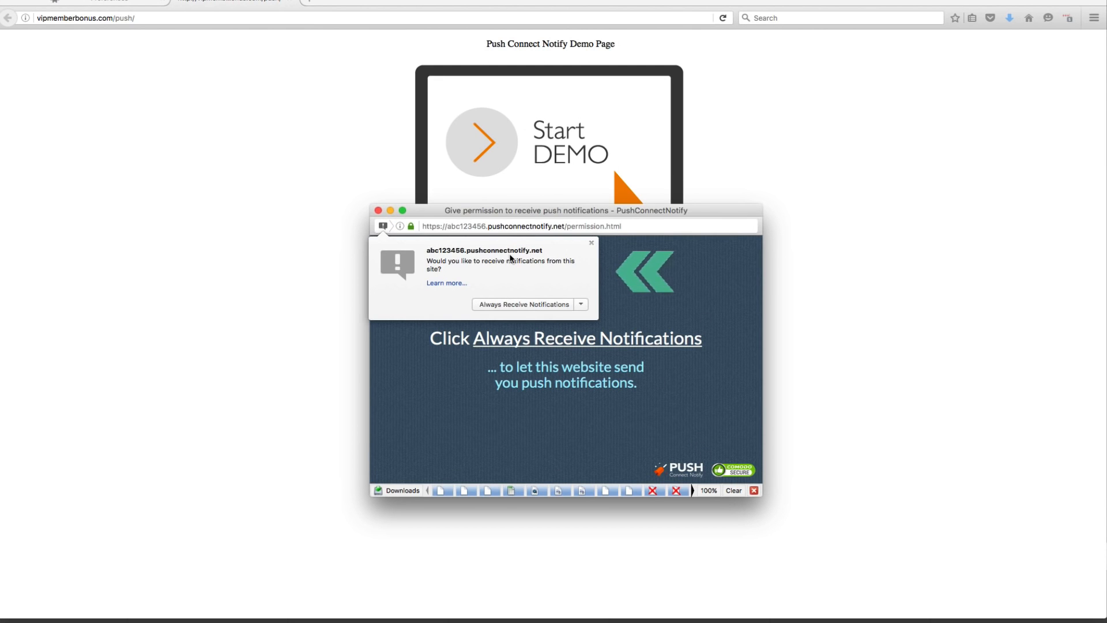
left_click(516, 305)
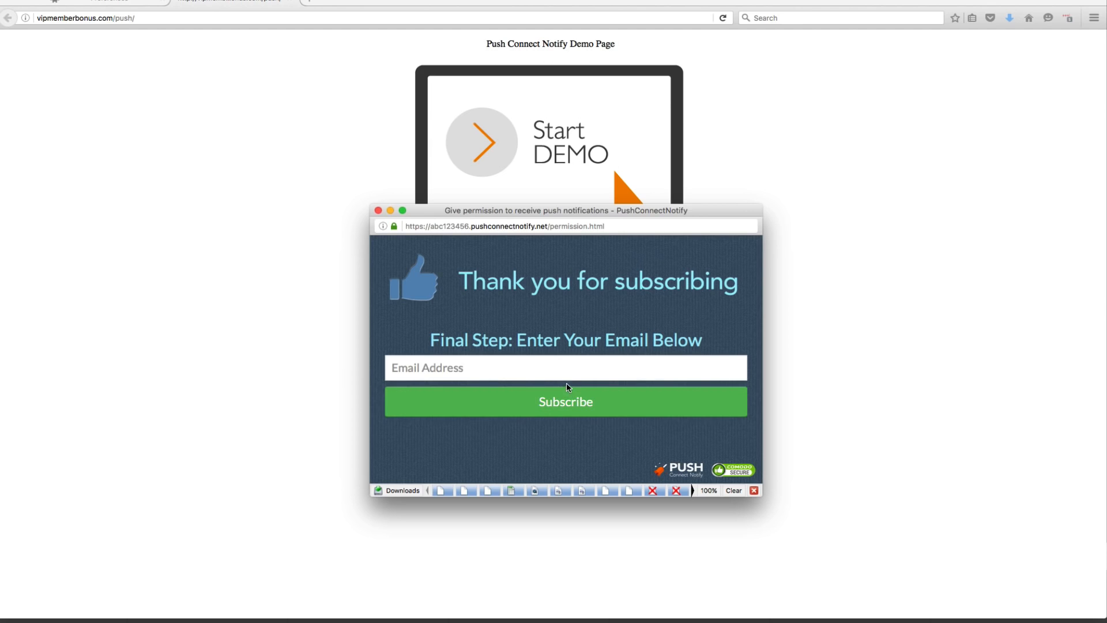
- Enter the subscriber's email address in the final opt-in form, subscribe, and close the popup
left_click(429, 358)
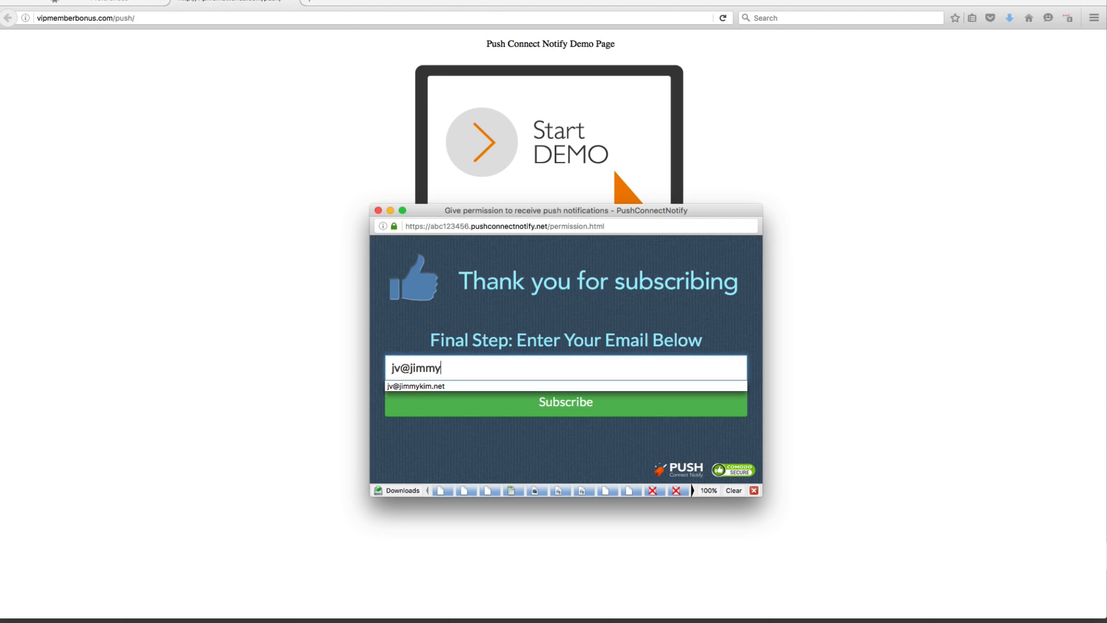
key("Down")
key("Return")
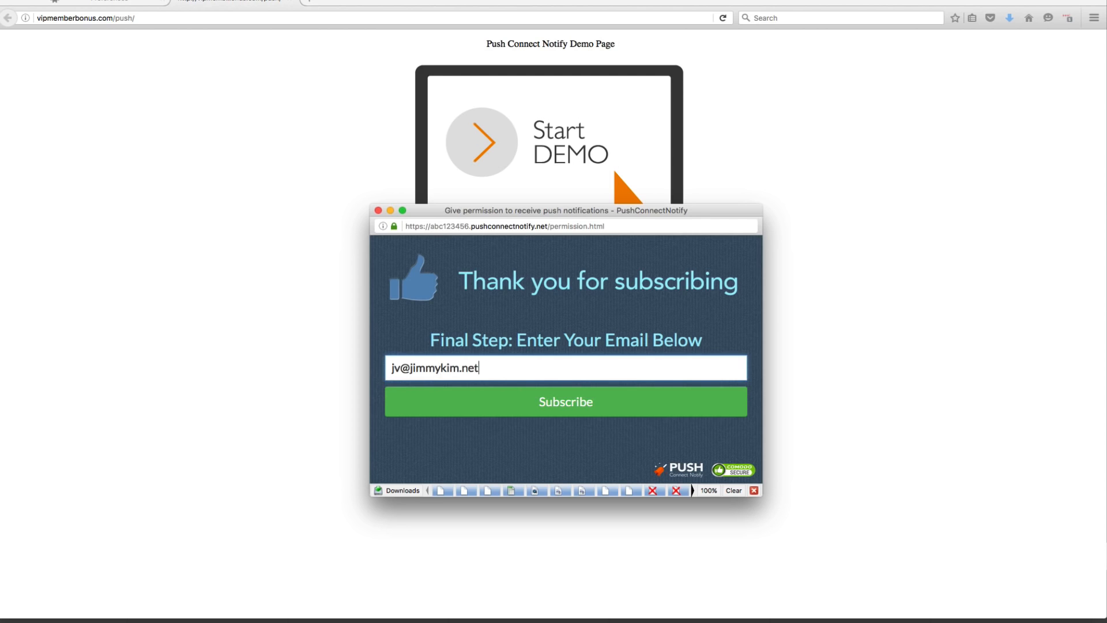
left_click(466, 402)
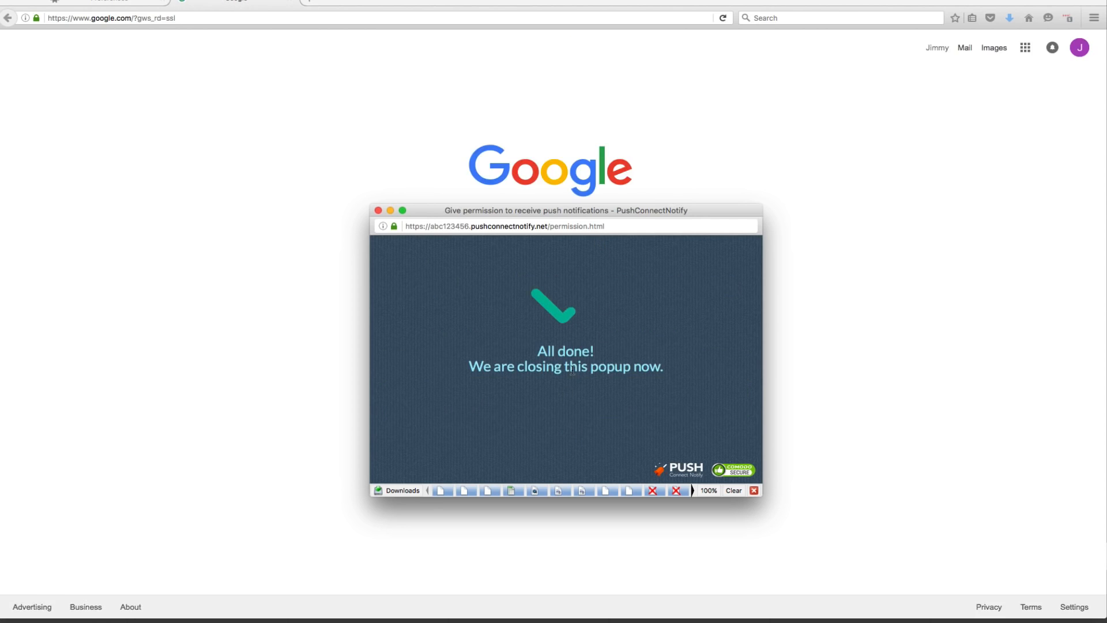
left_click(378, 210)
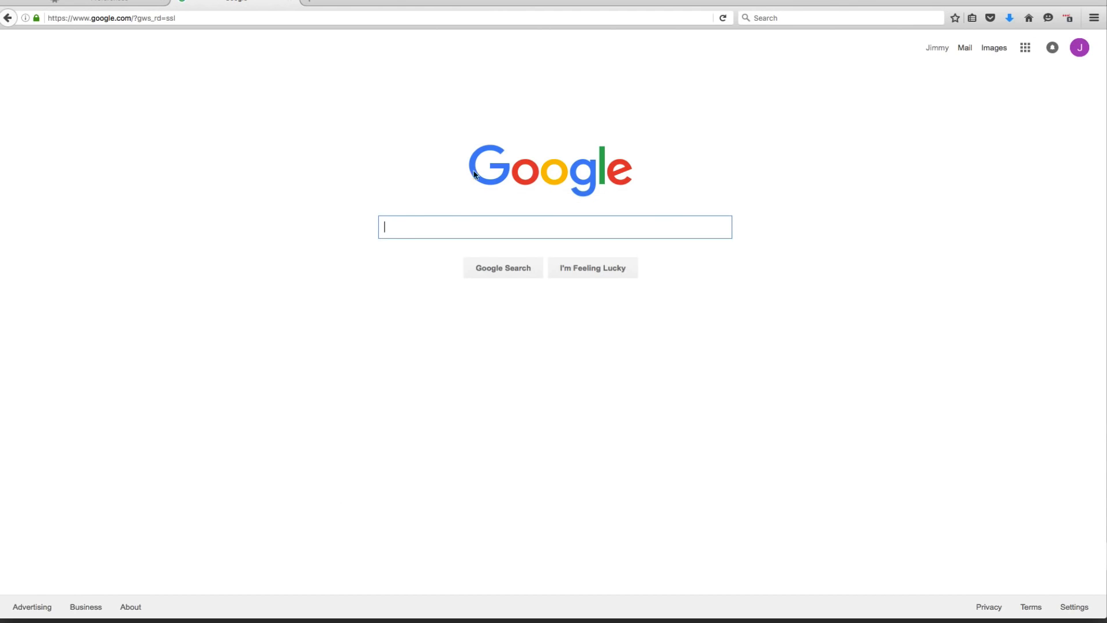
- Open vipmemberbonus.com/push/ in Chrome and dismiss the permission box on the demo page
left_click(195, 17)
key("super+v")
key("Return")
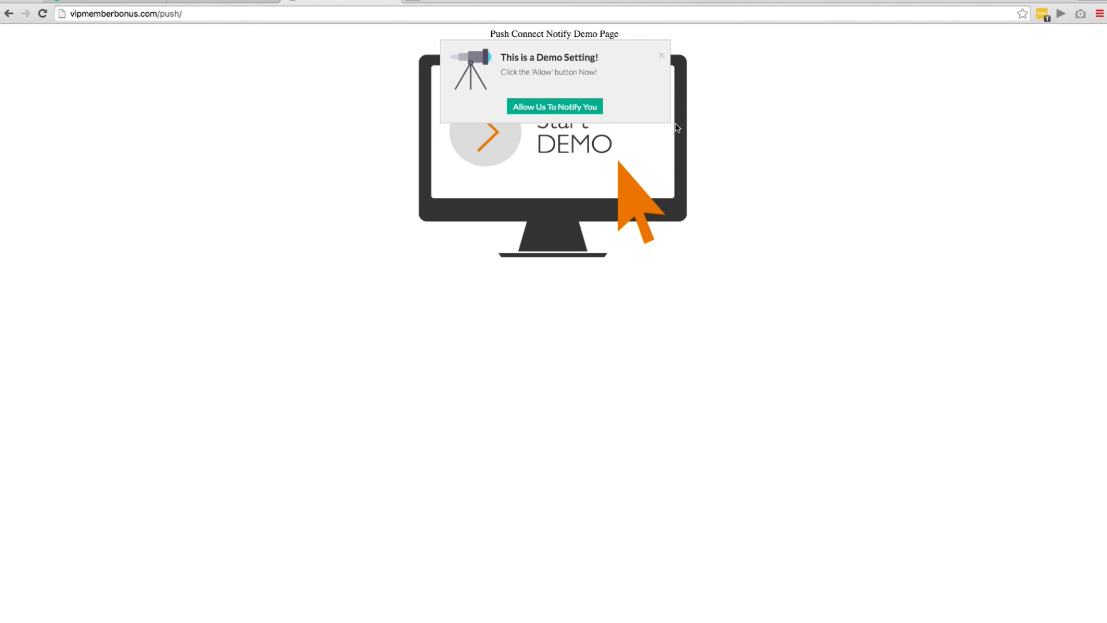
left_click(662, 55)
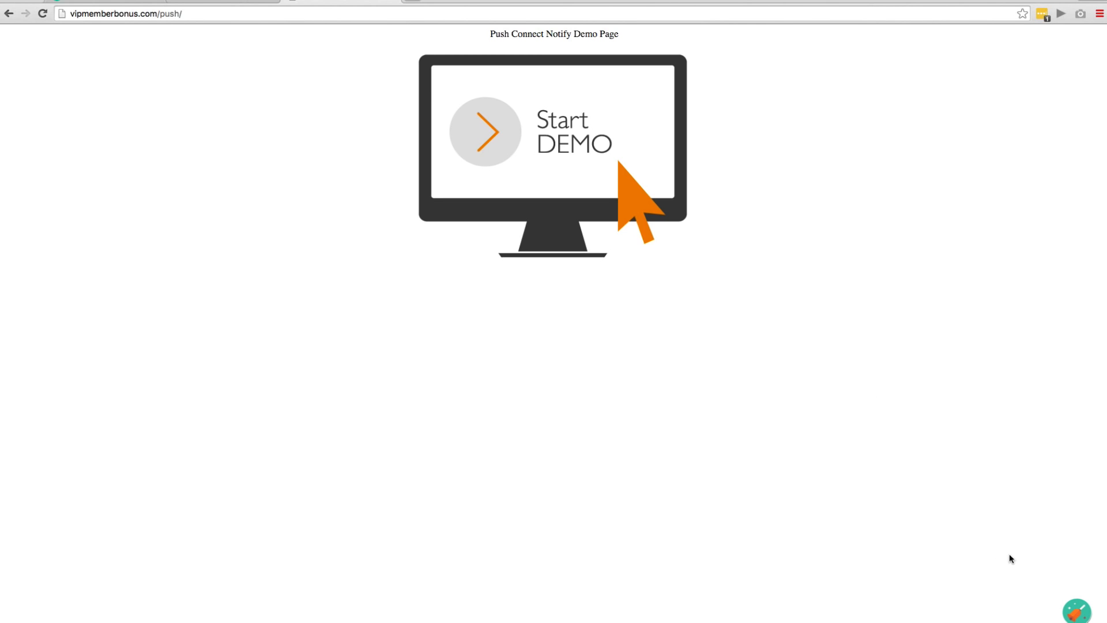
- Reopen the notification opt-in from the demo page's floating rocket badge, allow notifications, and close the popup without entering an email
left_click(1074, 607)
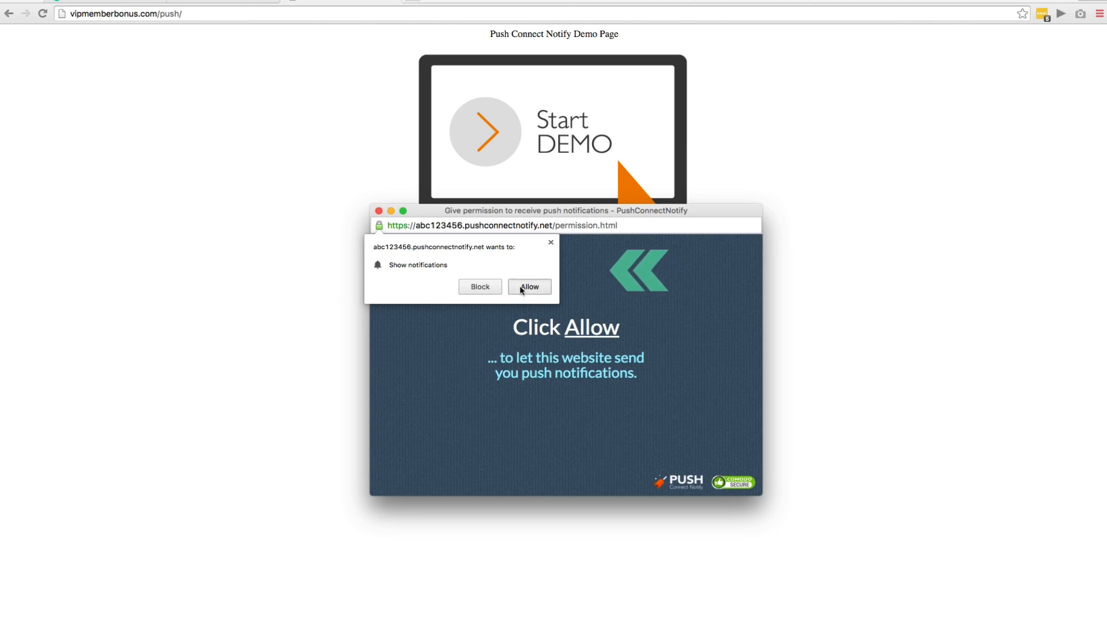
left_click(520, 287)
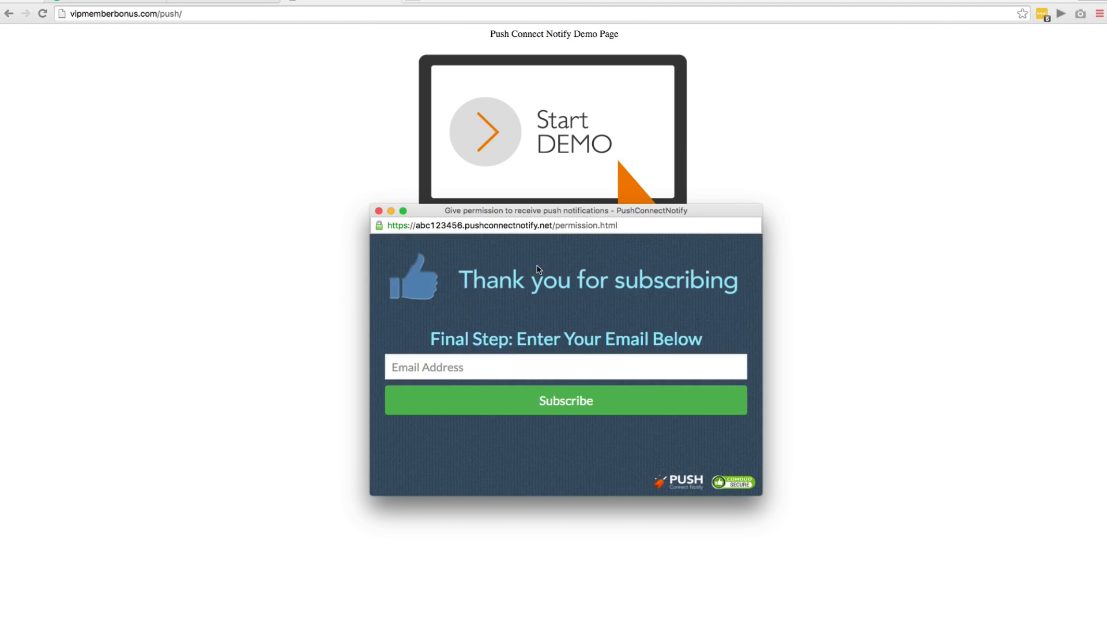
left_click(379, 211)
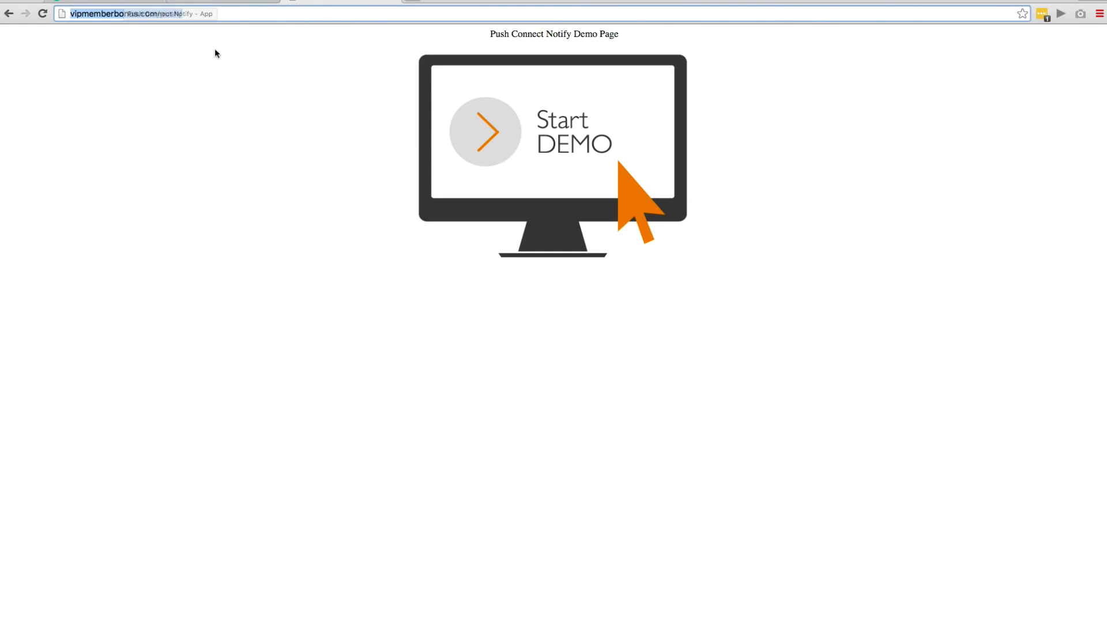
- Return to the abc123456 campaign page and refresh it to examine the subscriber counts and the location map
left_click(122, 1)
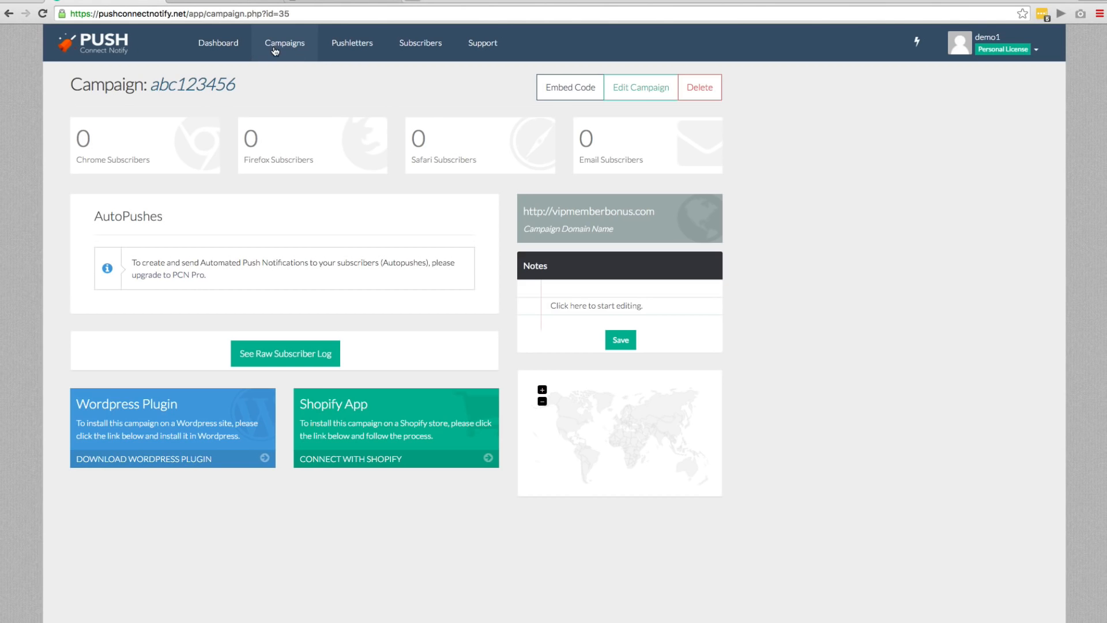
key("super+r")
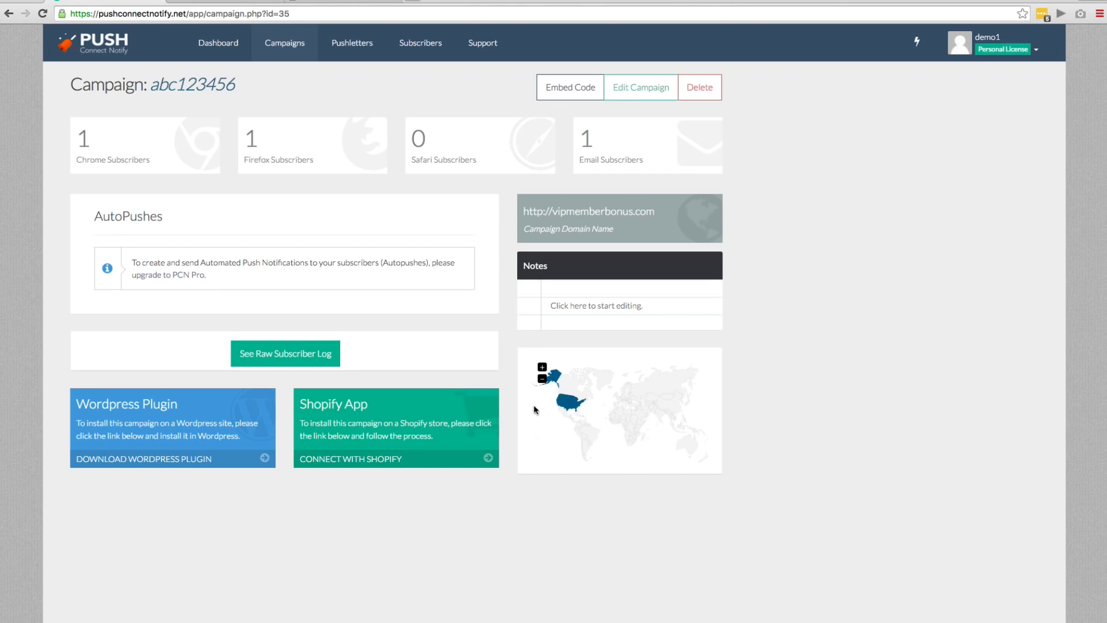
mouse_move(566, 408)
- Start a new PushLetter, try a few icons, and settle on the life preserver
left_click(342, 46)
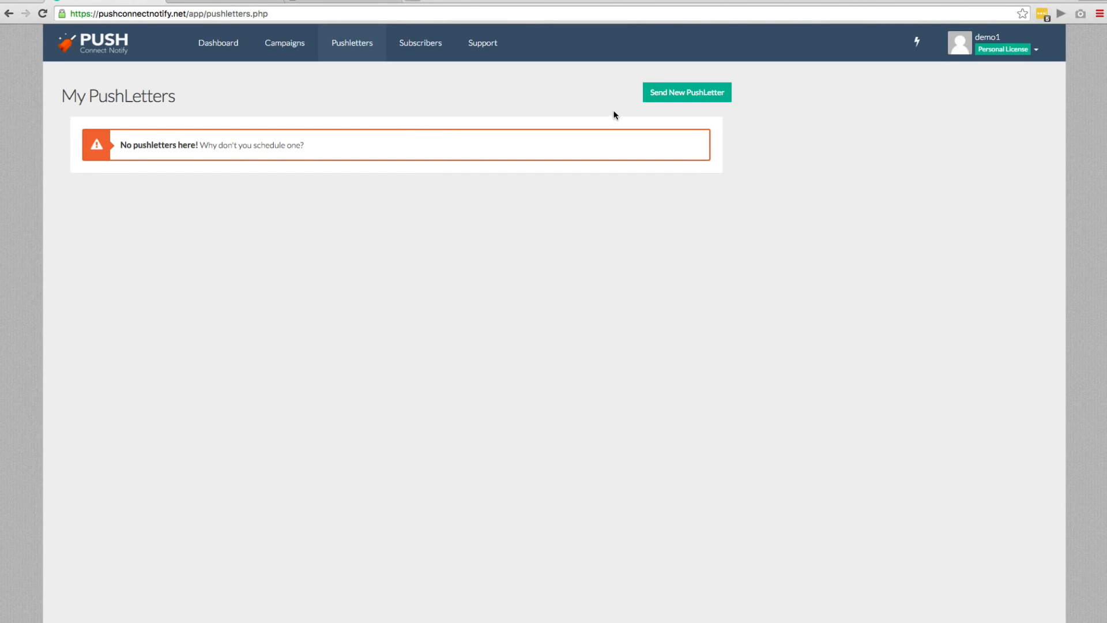
left_click(661, 92)
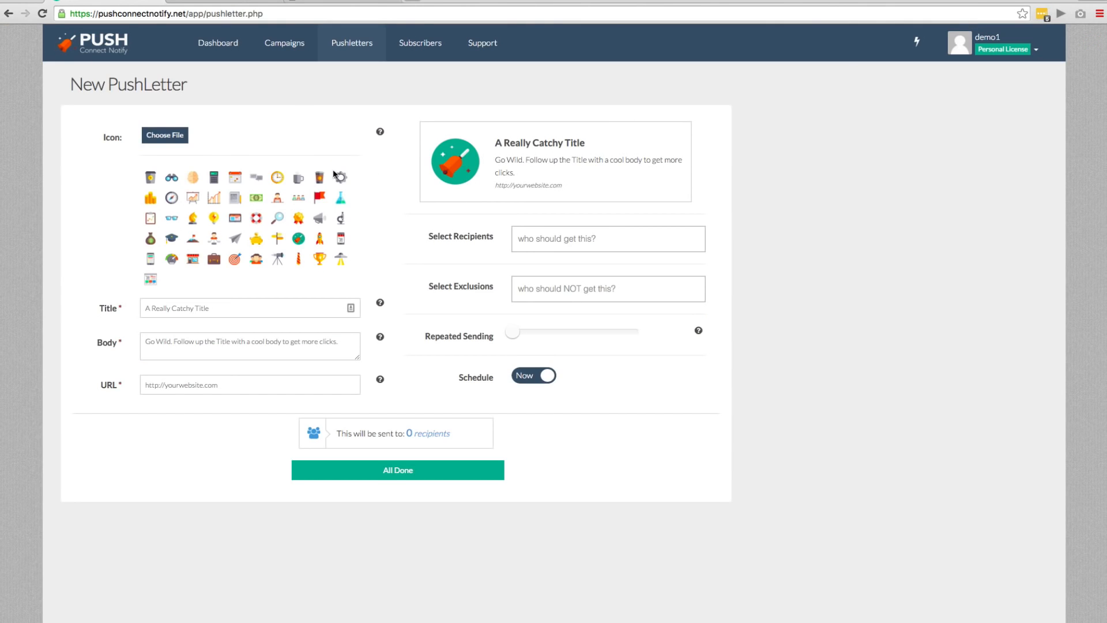
left_click(195, 183)
left_click(270, 216)
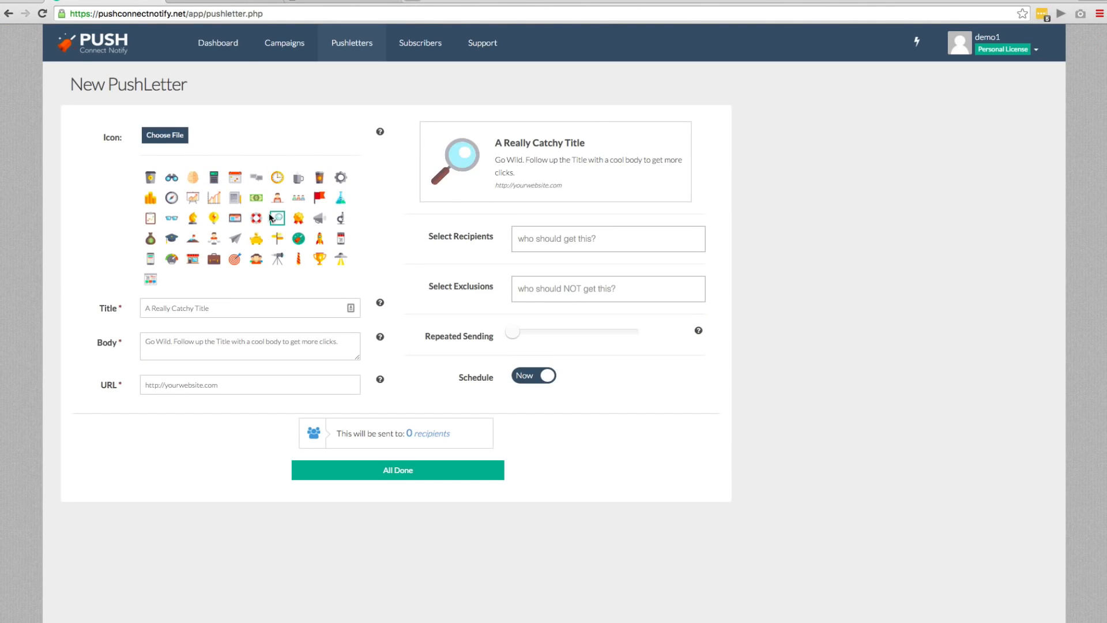
left_click(256, 218)
- Title the PushLetter with a short greeting that introduces the sender by first name
left_click(192, 310)
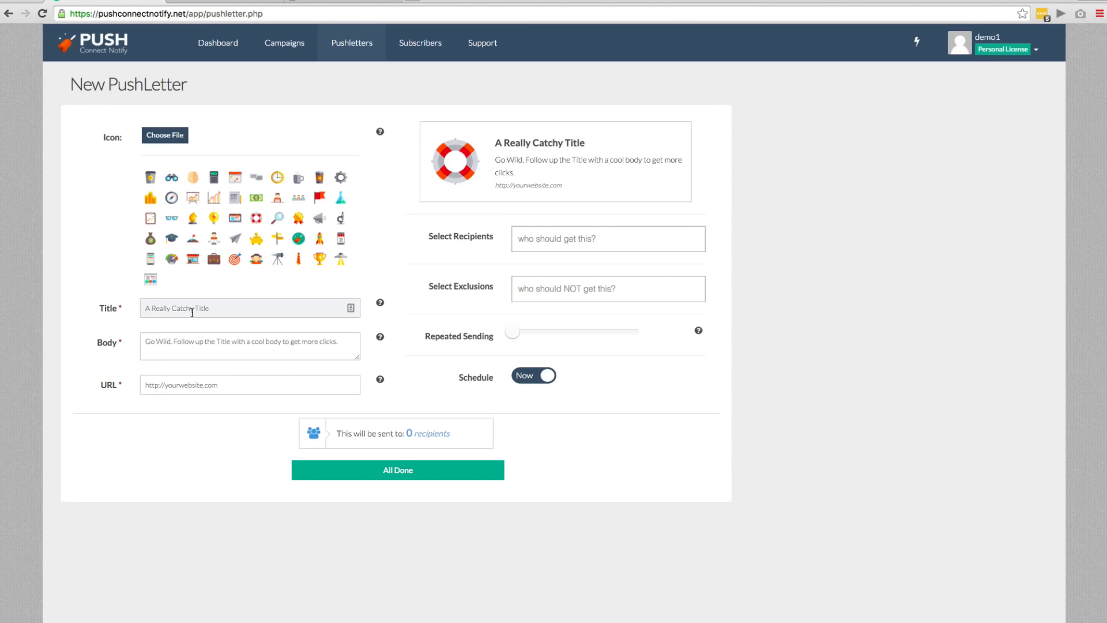
type("Hey It's Jimmy")
key("Tab")
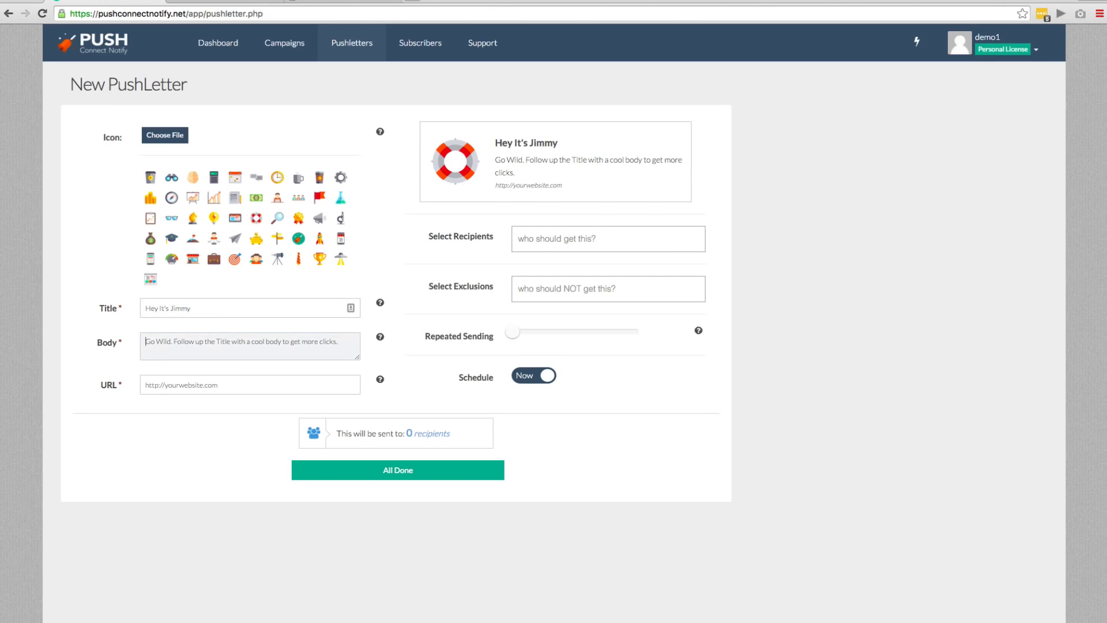
- Write the PushLetter's body text as "Showing off a demo - Check Push Connect Notify Here"
type("Showing of f a")
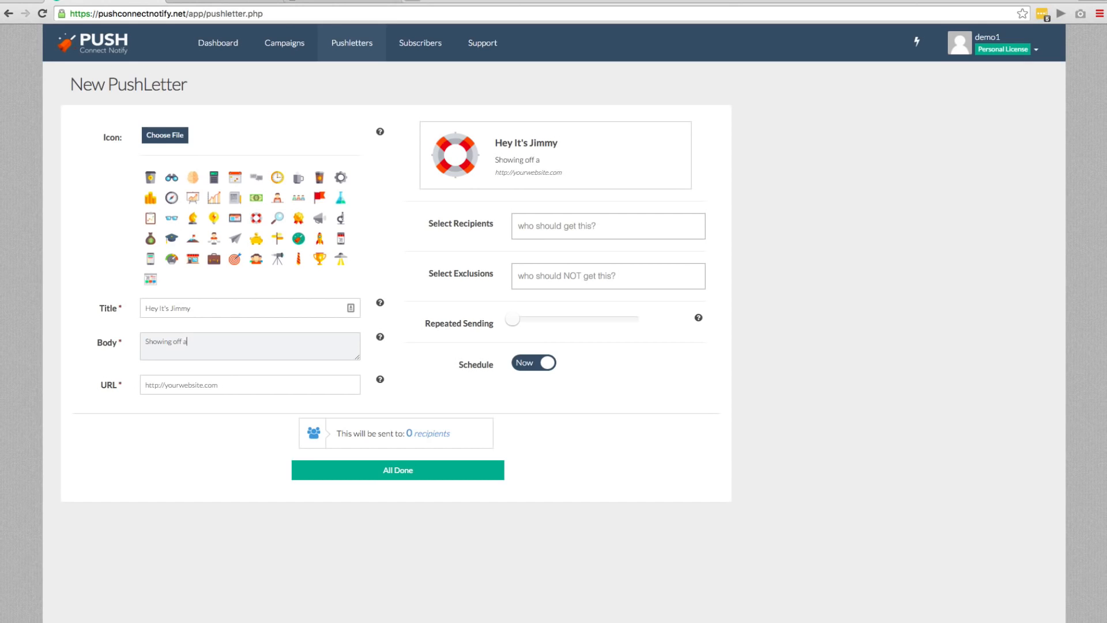
type(" demo")
key("Tab")
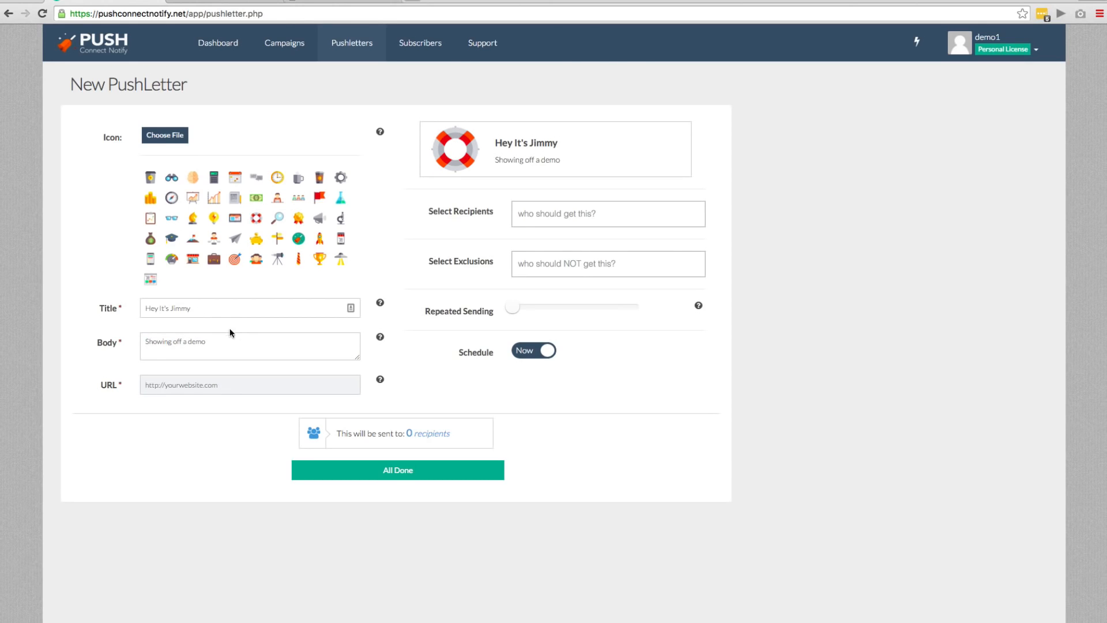
left_click(230, 334)
type("- Check Push")
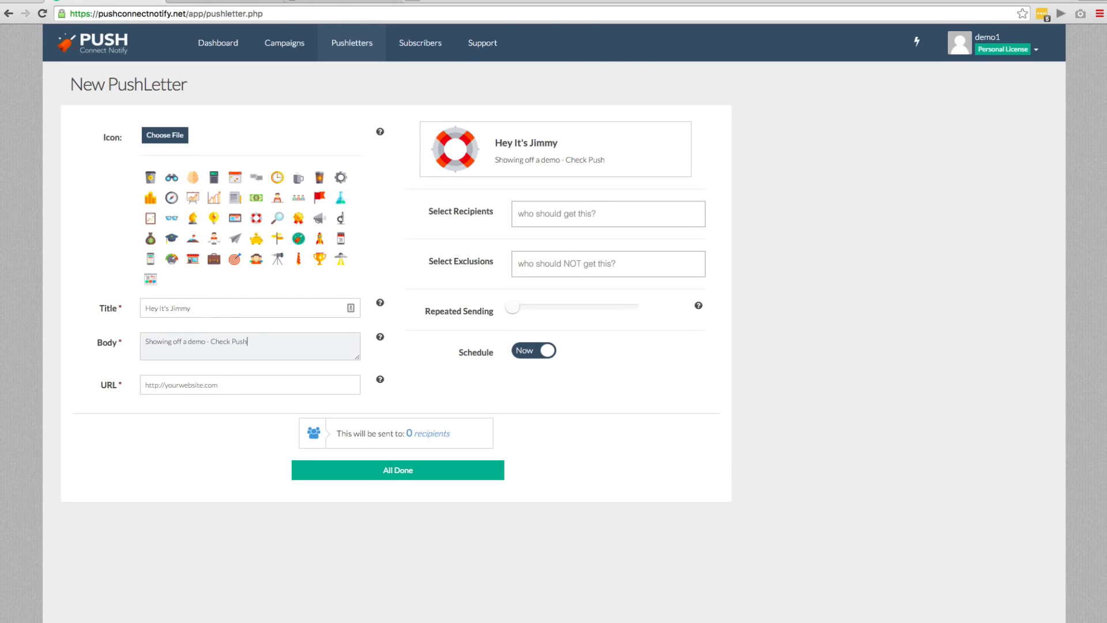
type(" Connect Notify Here")
key("Tab")
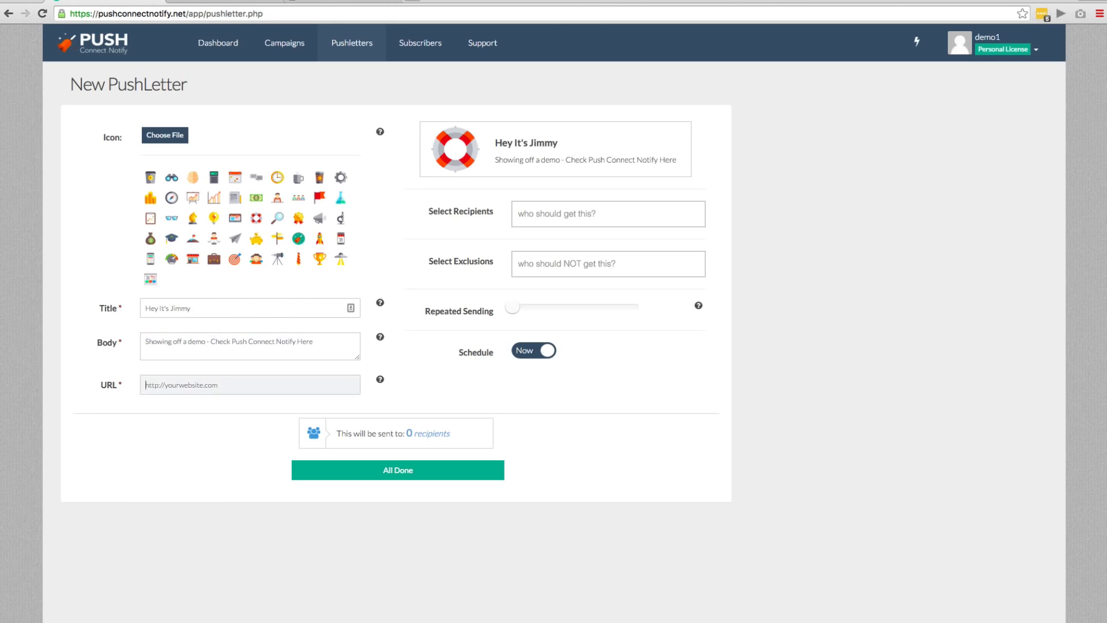
type("http://pu")
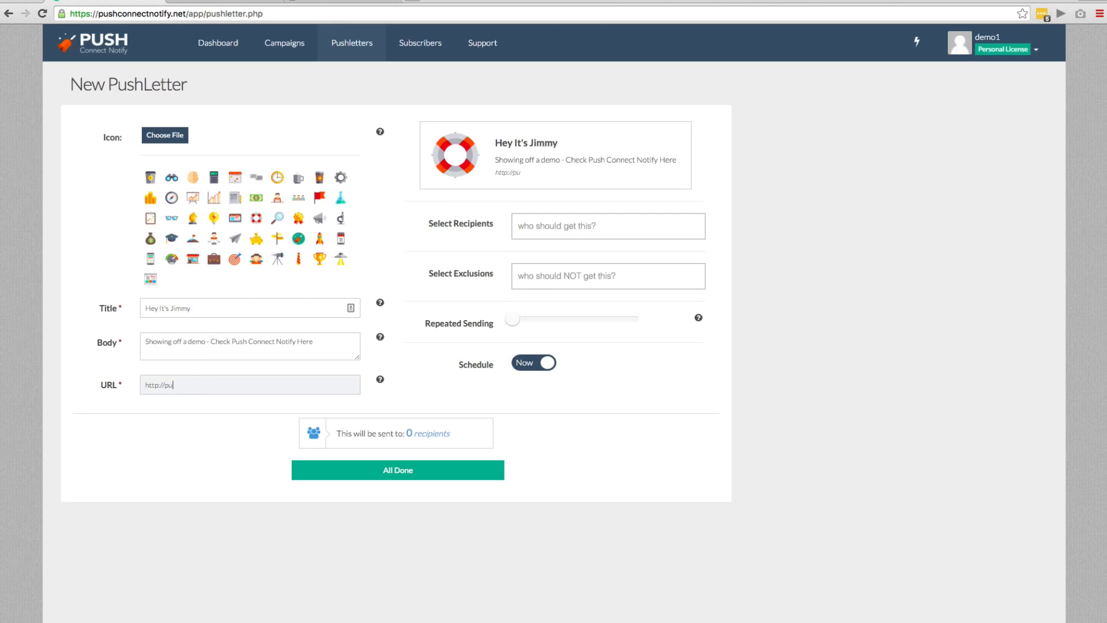
type("shconnectnotify.com")
- Select the abc123456 campaign as the PushLetter's recipients, leaving the exclusions empty
left_click(600, 237)
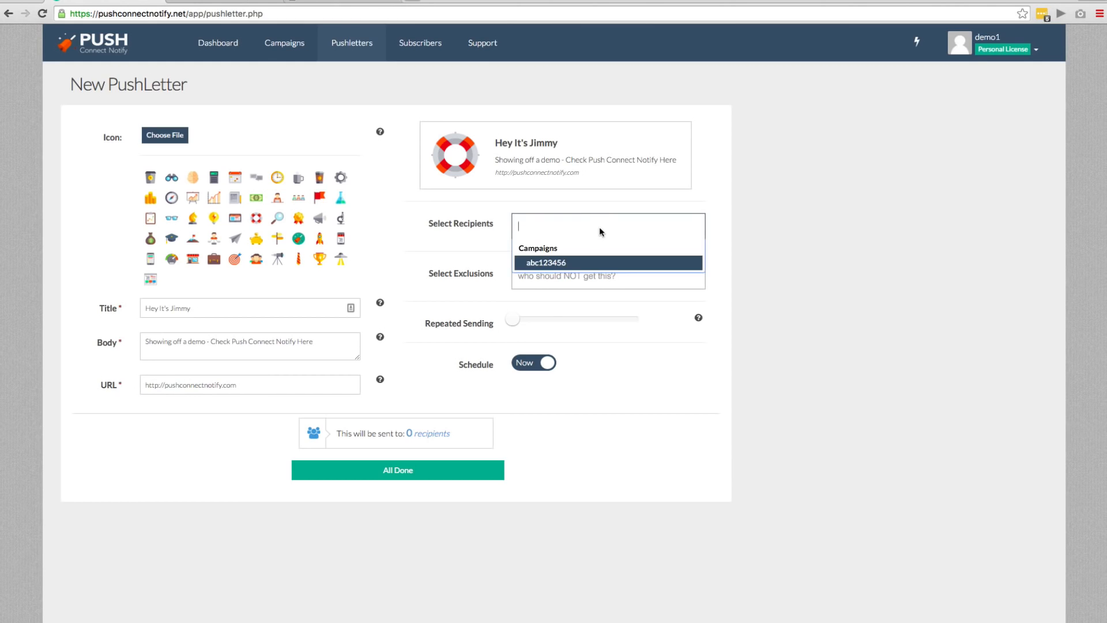
left_click(584, 264)
left_click(583, 274)
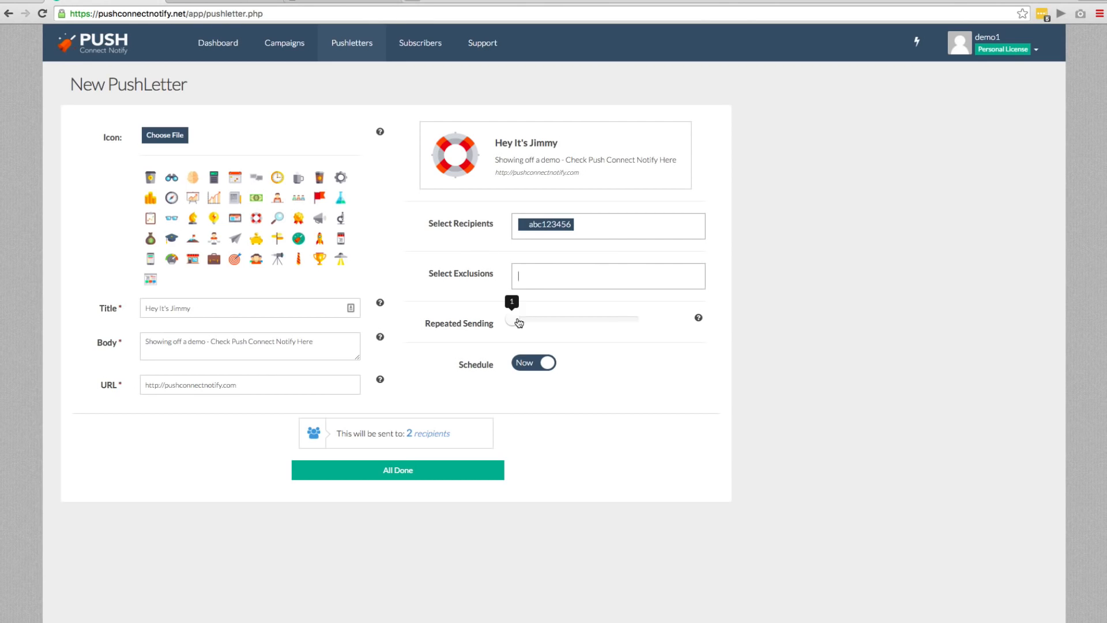
- Try the repeated sending setting and the Later schedule option, and return the schedule to Now
mouse_move(519, 323)
left_mouse_down()
mouse_move(630, 329)
mouse_move(523, 329)
left_mouse_up()
left_click(528, 363)
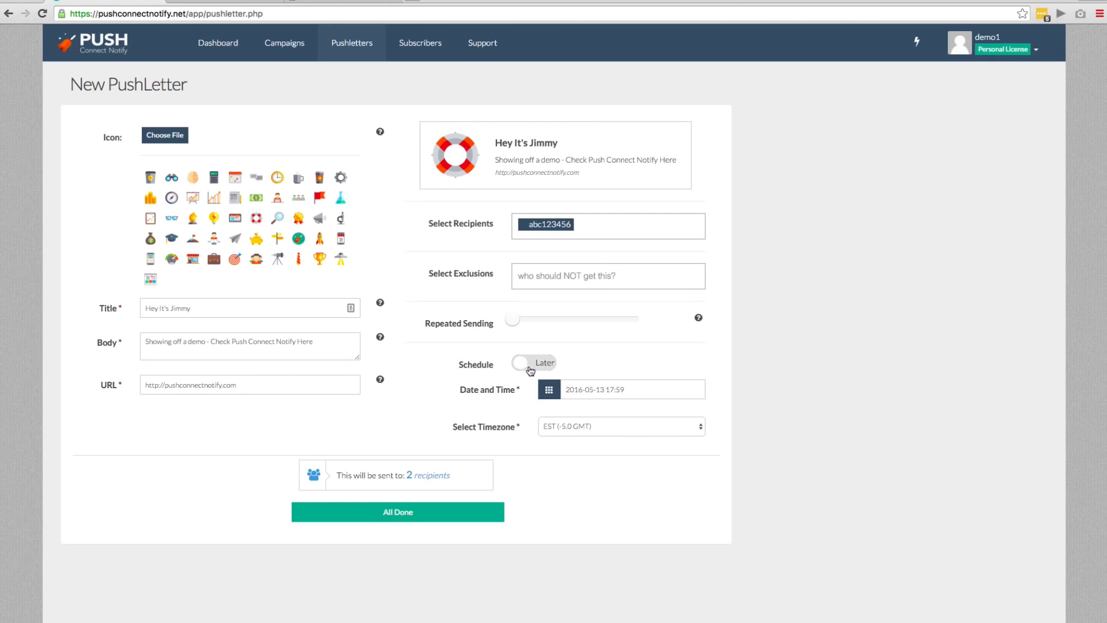
left_click(526, 364)
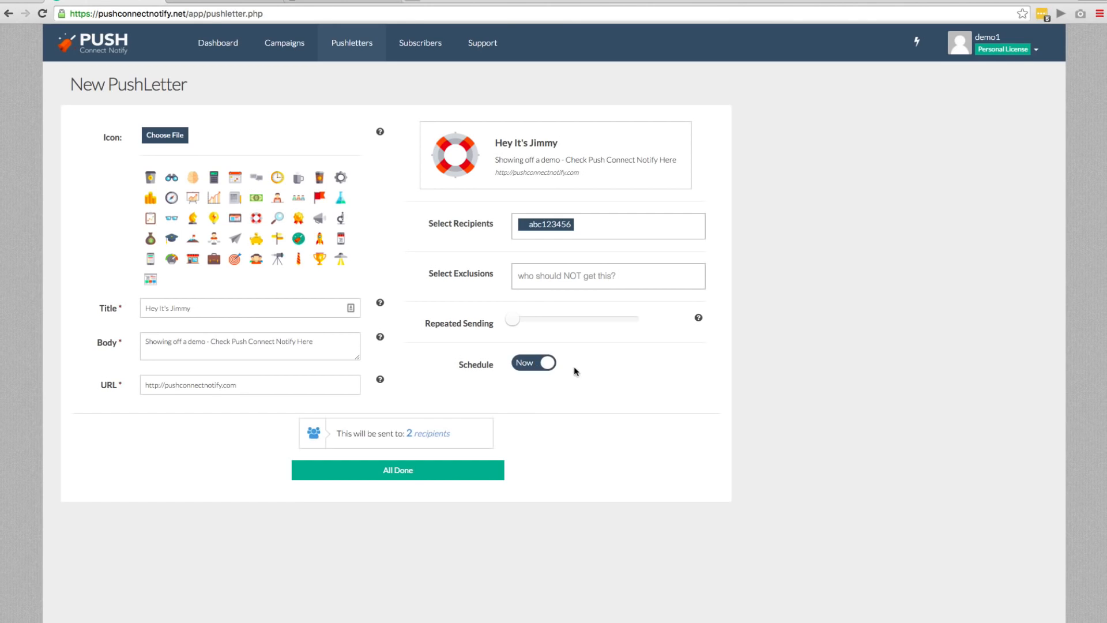
- Review the recipient summary and send the PushLetter immediately
triple_click(388, 434)
left_click(573, 425)
left_click(374, 472)
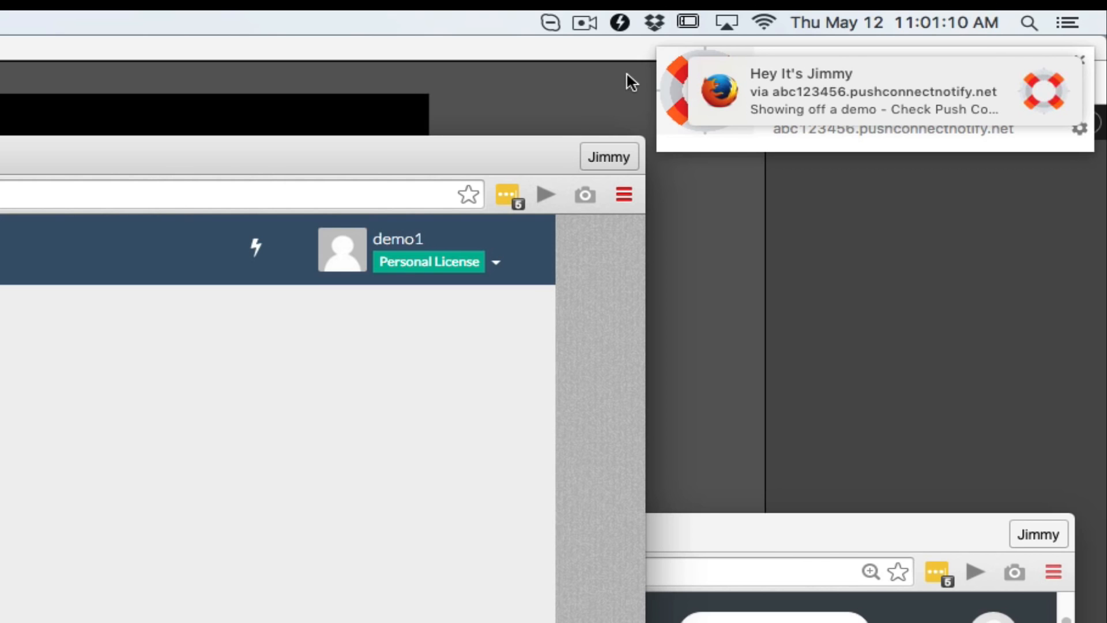
- Close the Firefox push notification and open the Chrome push notification underneath it
mouse_move(766, 76)
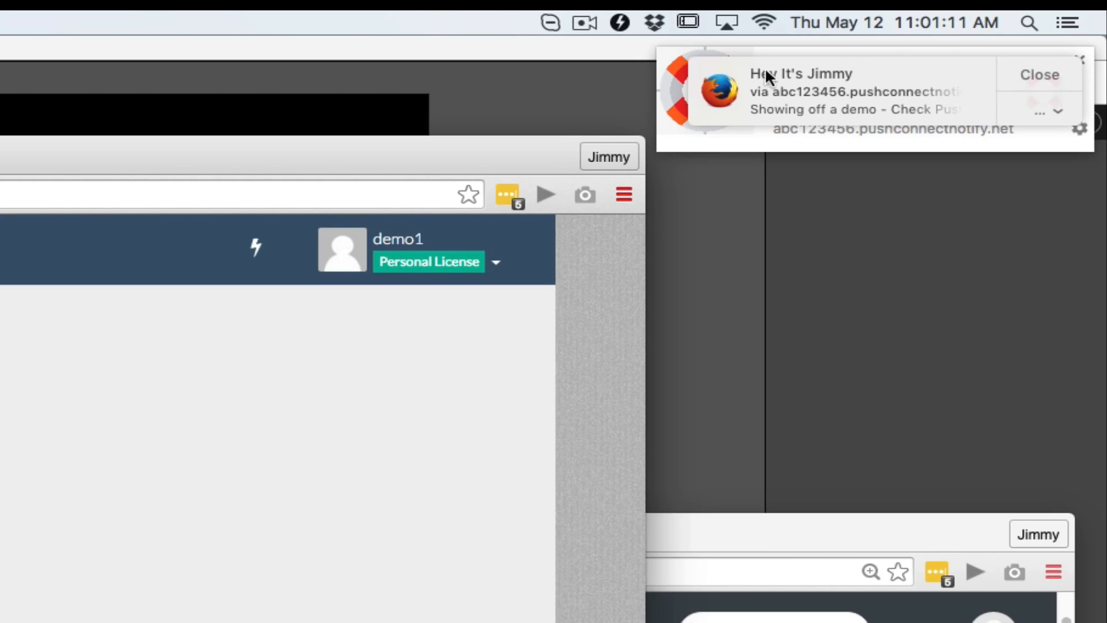
left_click(1012, 73)
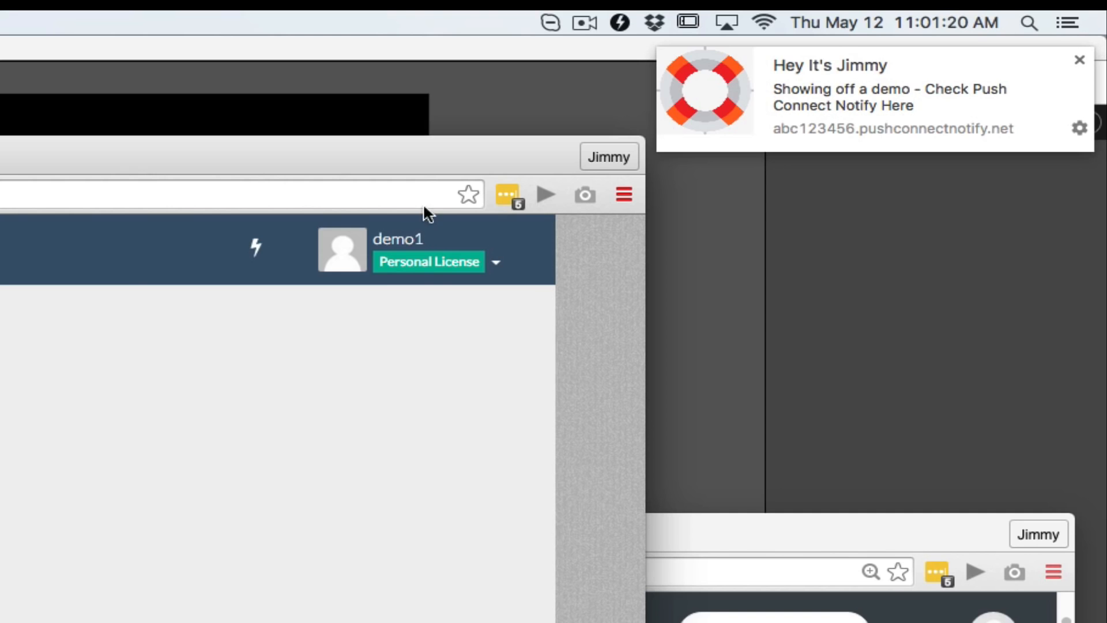
left_click(819, 106)
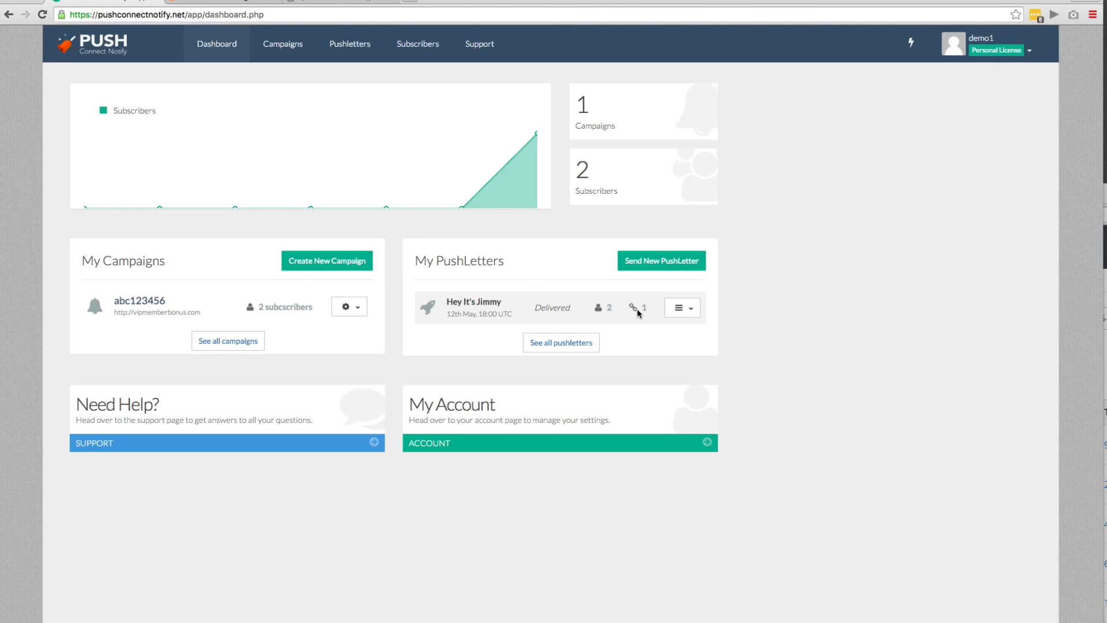
- Check the delivered PushLetter's link click count on the dashboard
left_click_drag(646, 309, 641, 309)
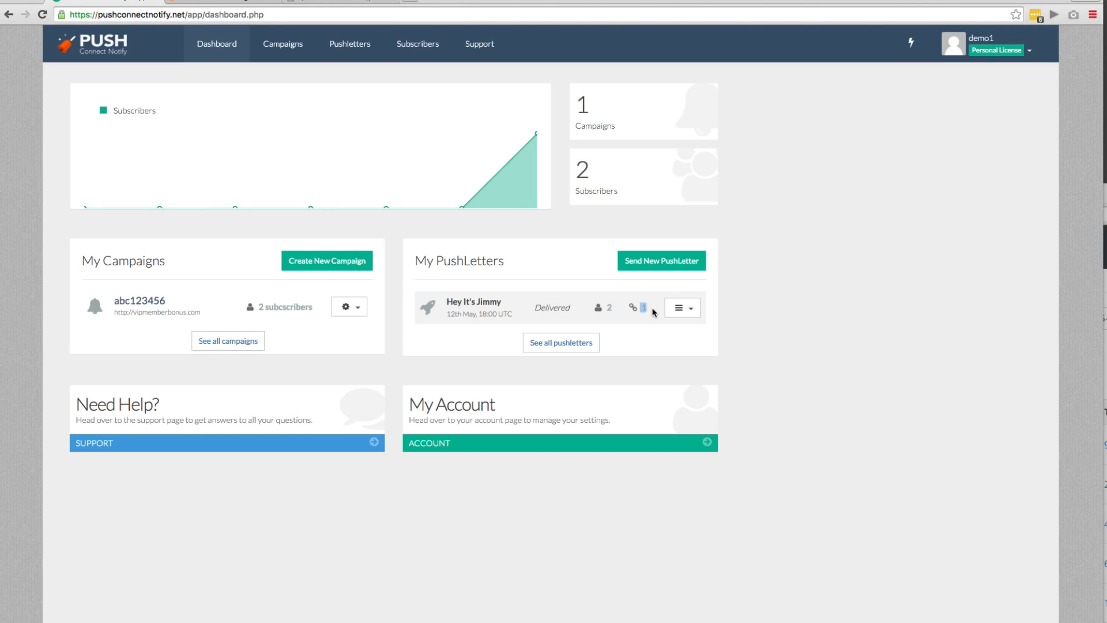